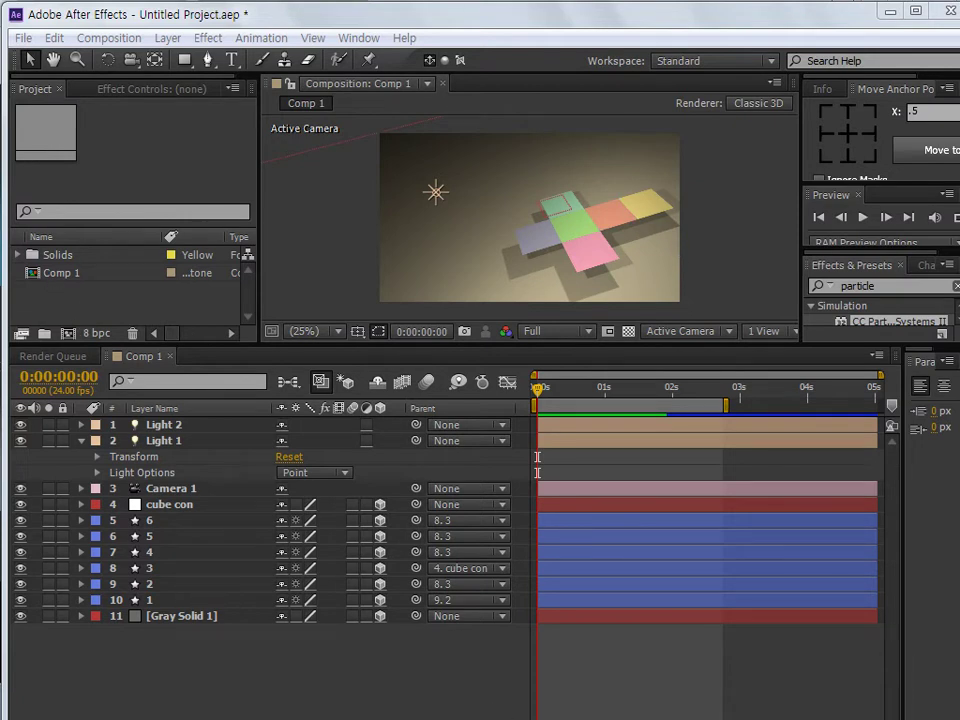
Bring final_abc.wmv into Comp 1 directly beneath layer 1 and make it a 3D layer
left_click(915, 10)
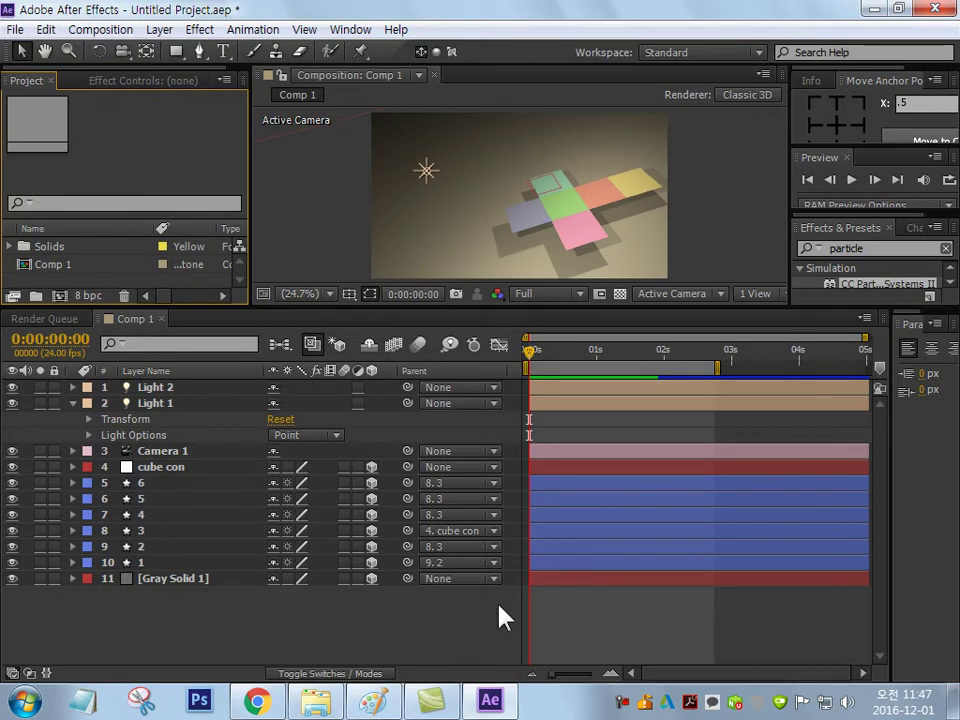
left_click(313, 702)
left_click_drag(858, 298, 167, 574)
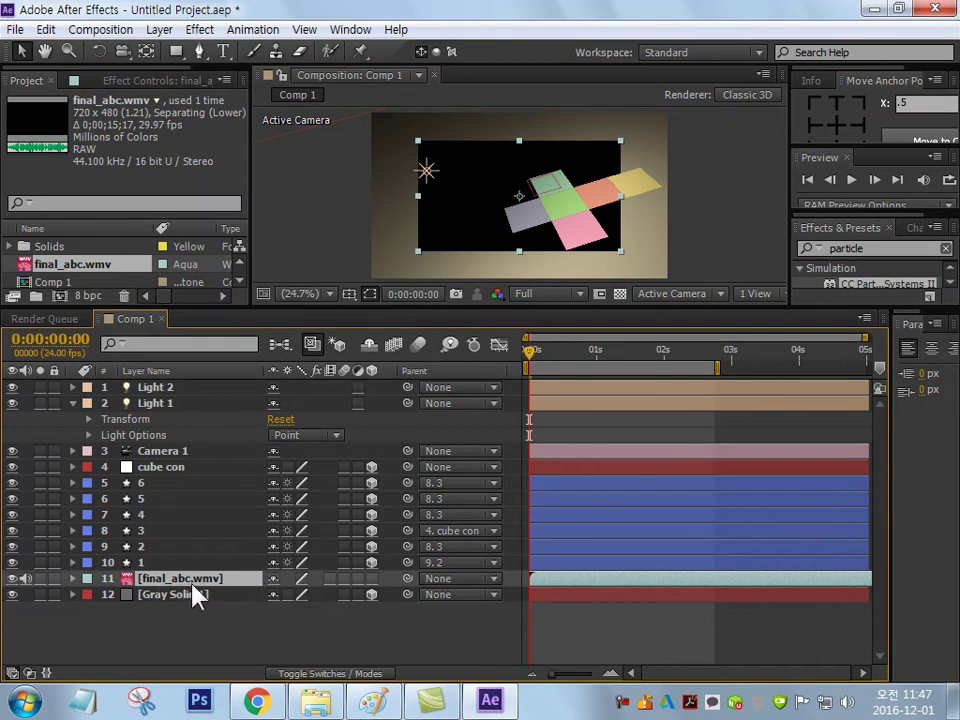
left_click(372, 579)
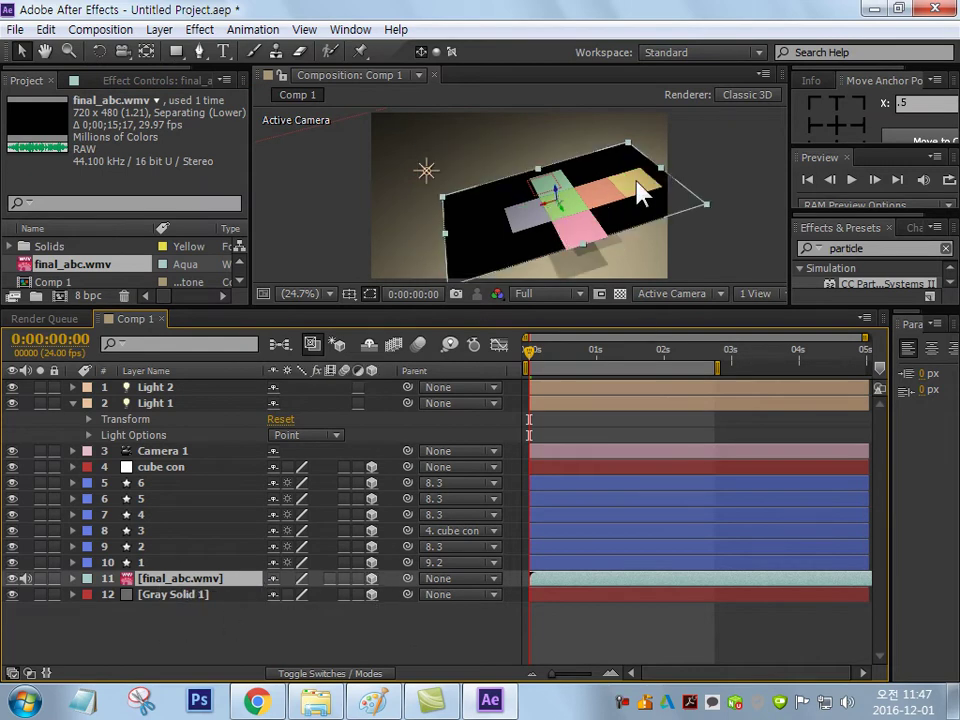
Move the final_abc.wmv layer in the composition so it is centred over the yellow face of layer 1
left_click(150, 562)
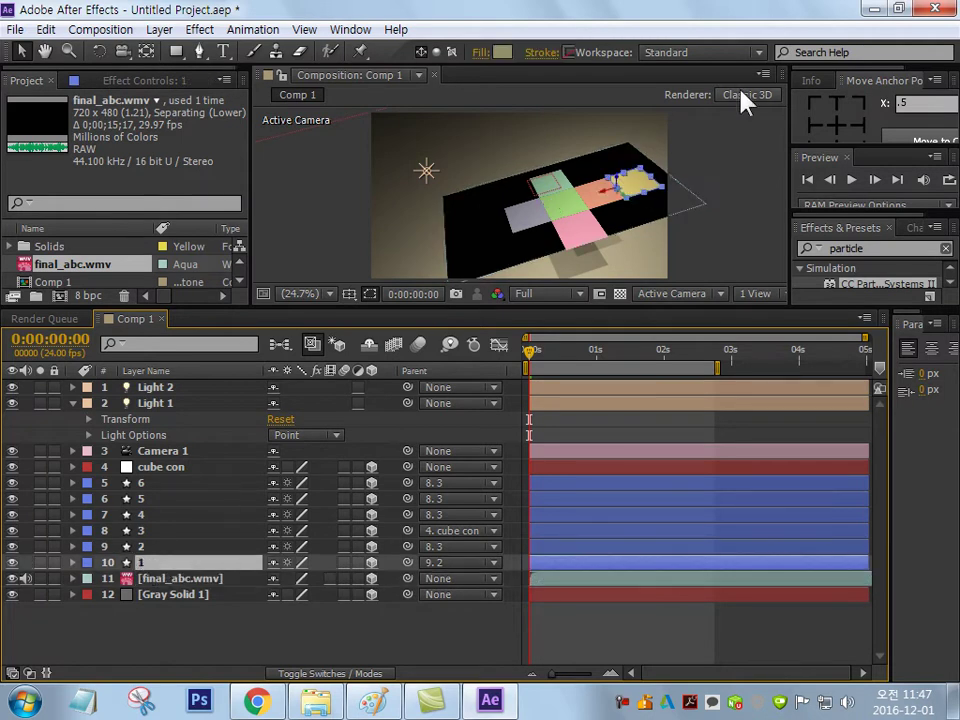
left_click(215, 577)
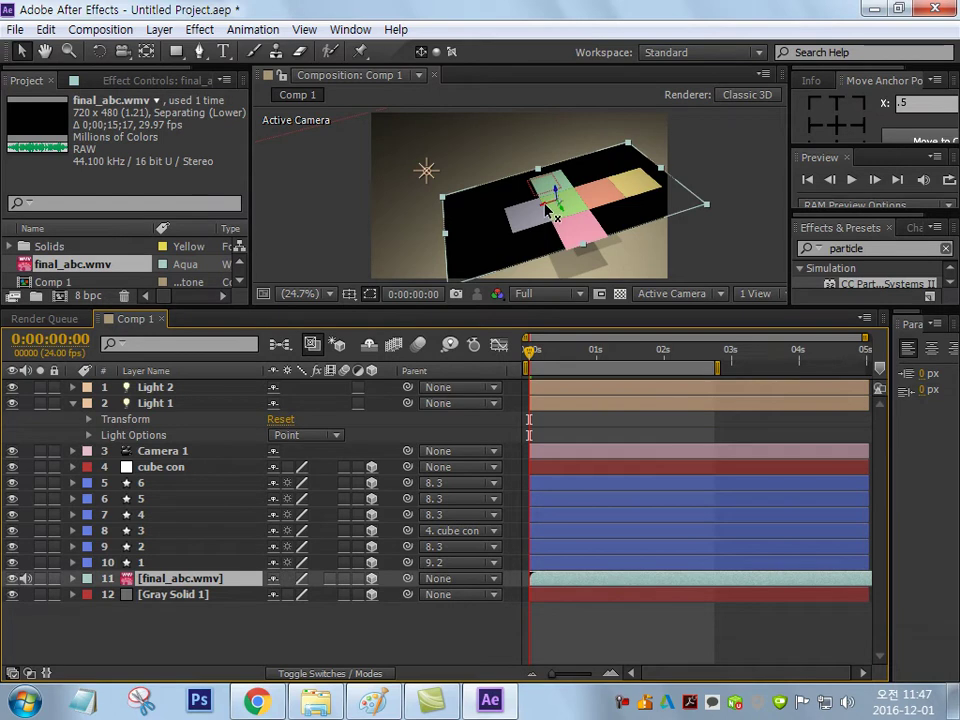
left_click_drag(592, 212, 638, 195)
Scale the final_abc.wmv layer to 39% and shift it earlier in time, past its black opening
key("s")
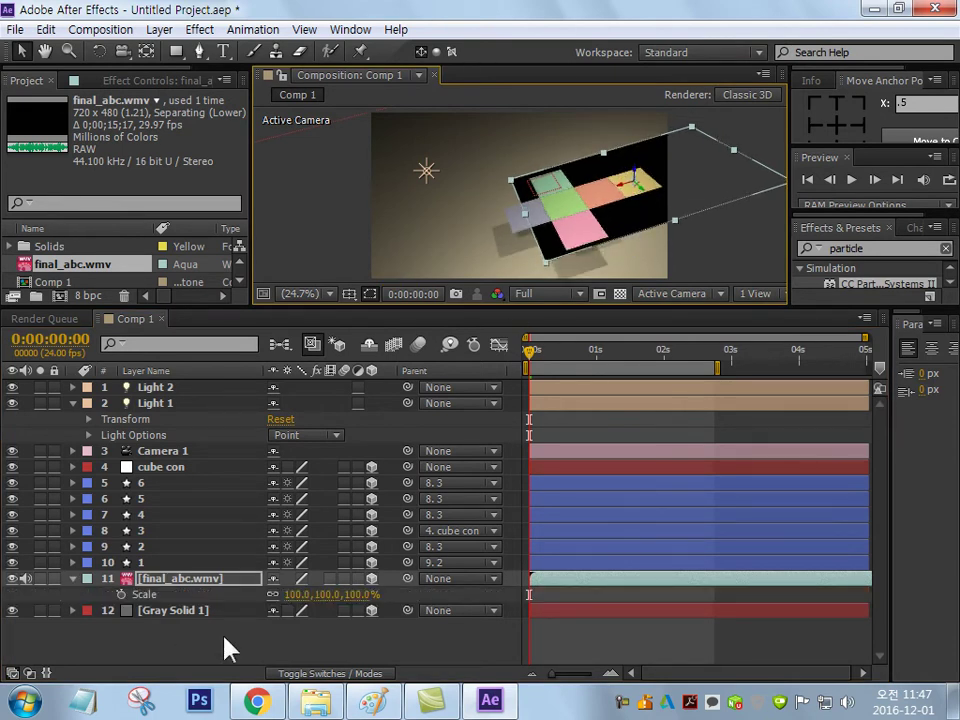
left_click_drag(297, 600, 252, 606)
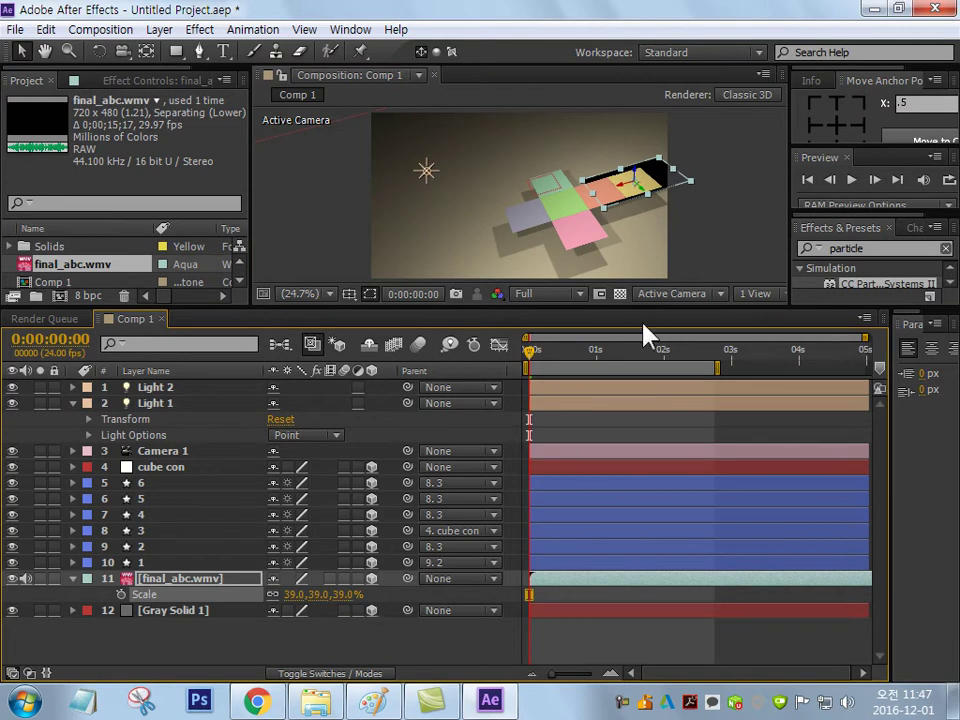
left_click(847, 579)
left_click_drag(847, 579, 666, 551)
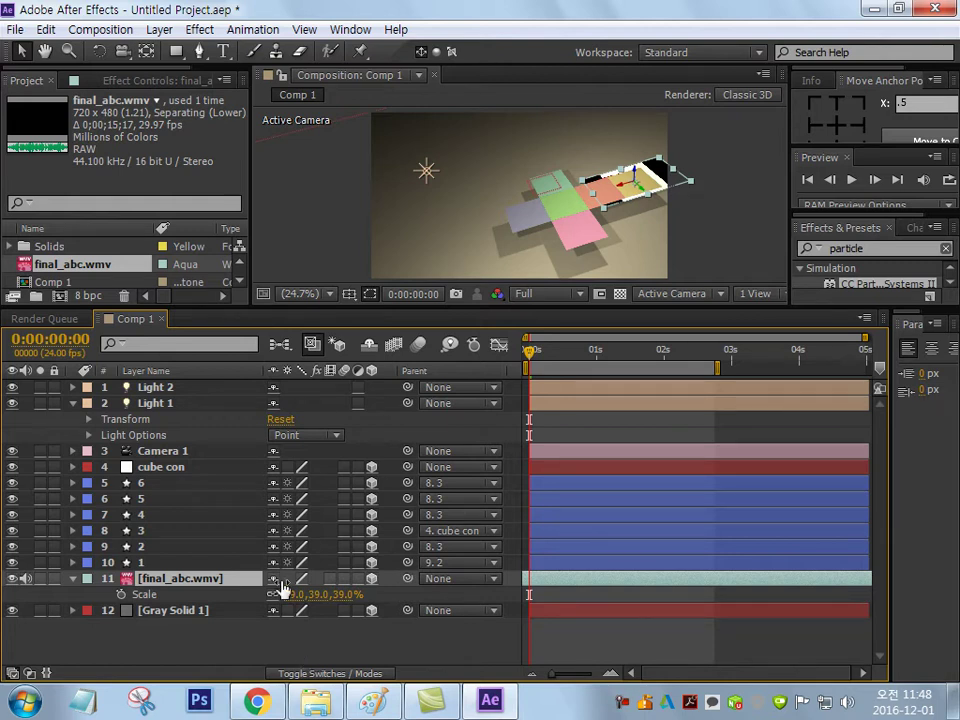
Show the Modes column, set the final_abc.wmv track matte to Alpha Matte "1", and enlarge the composition viewer
right_click(517, 380)
right_click(517, 381)
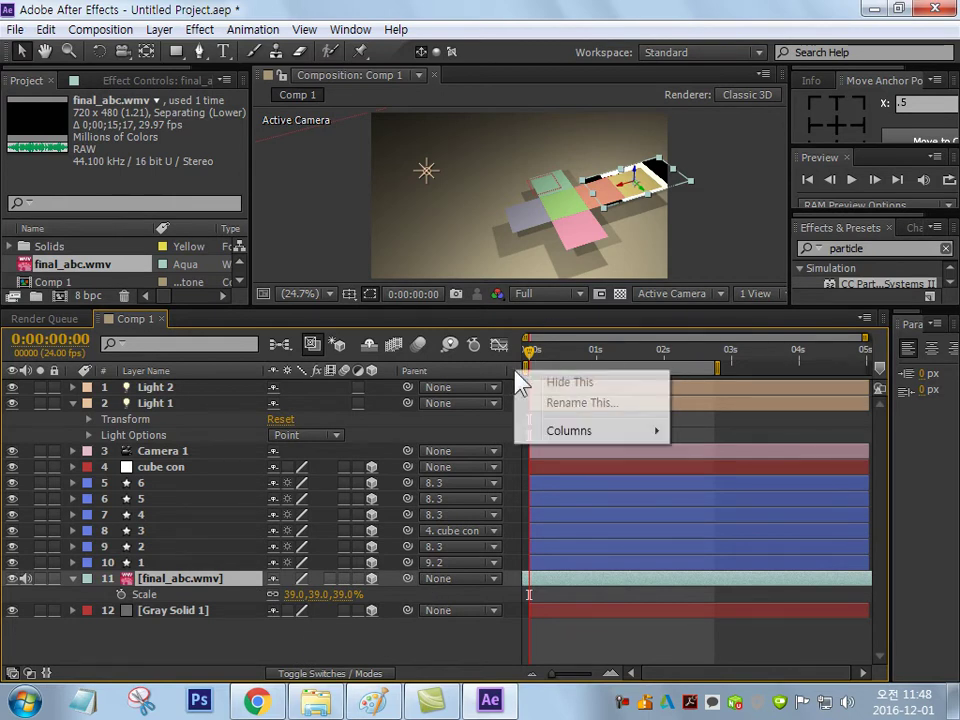
mouse_move(600, 432)
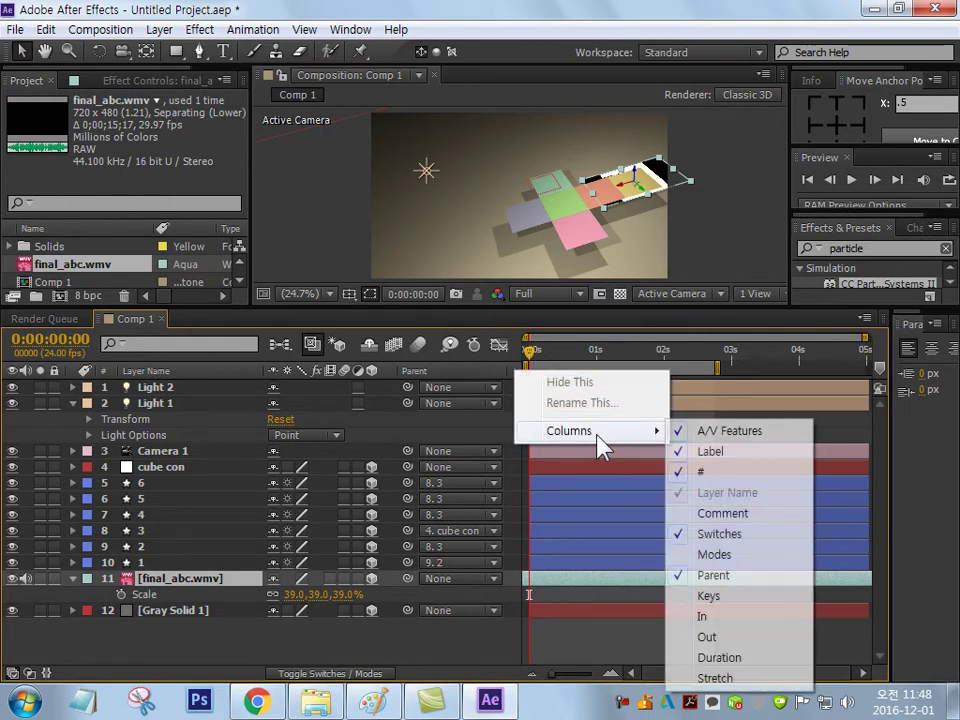
left_click(752, 565)
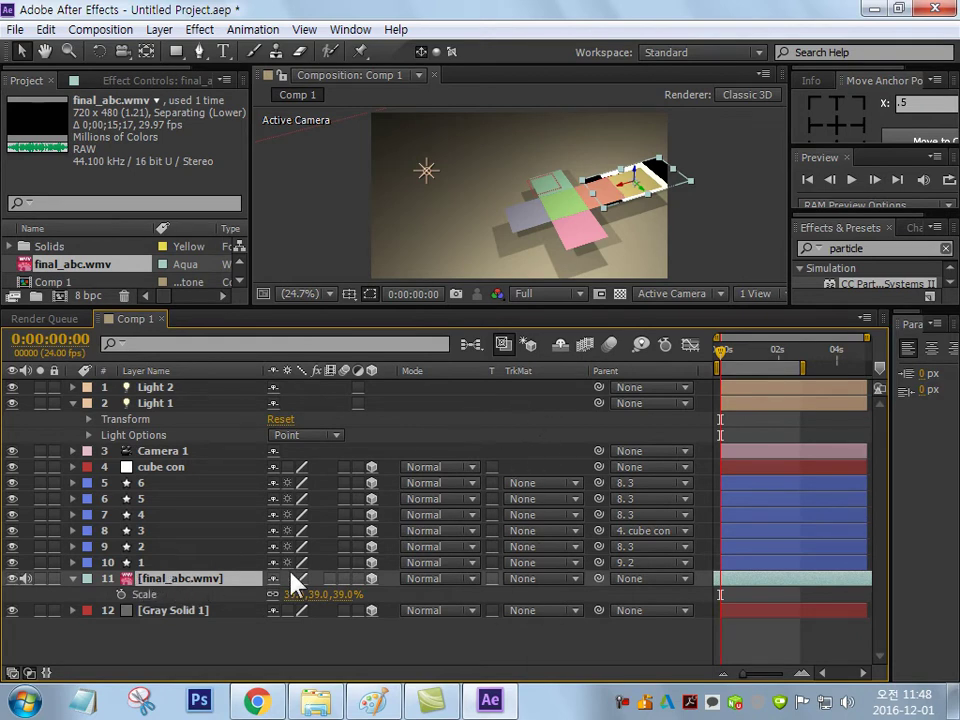
left_click(572, 588)
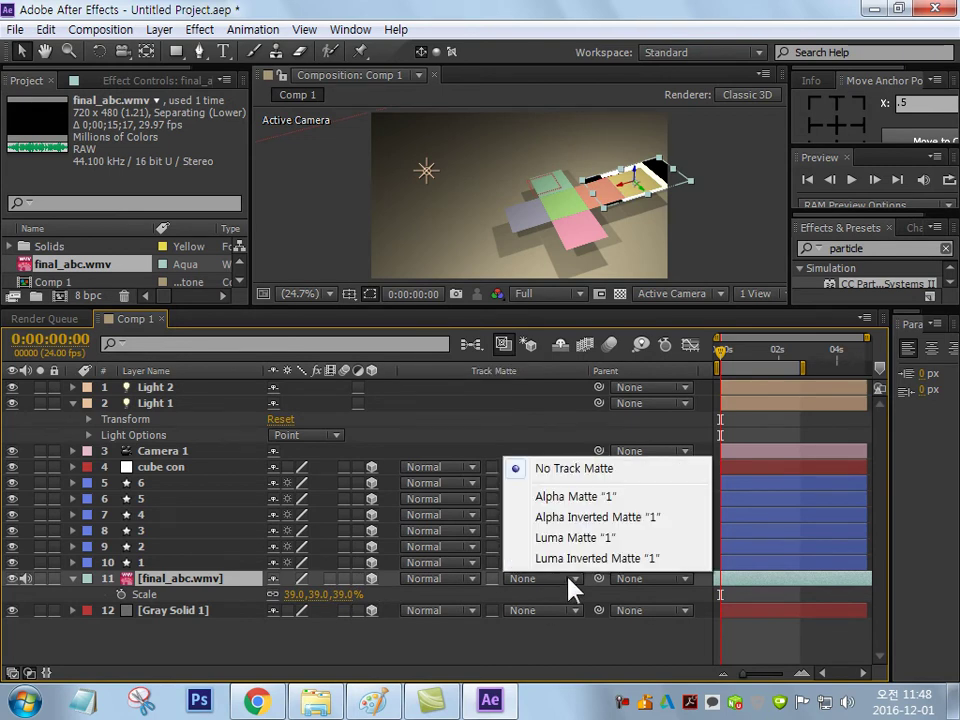
left_click(590, 497)
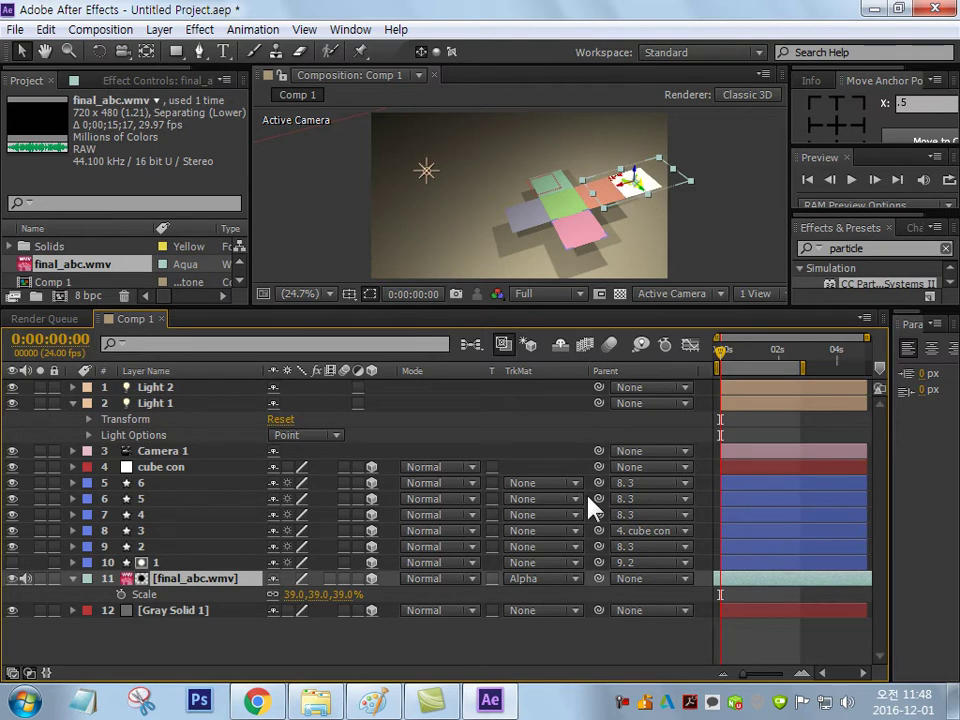
key("ctrl+Down")
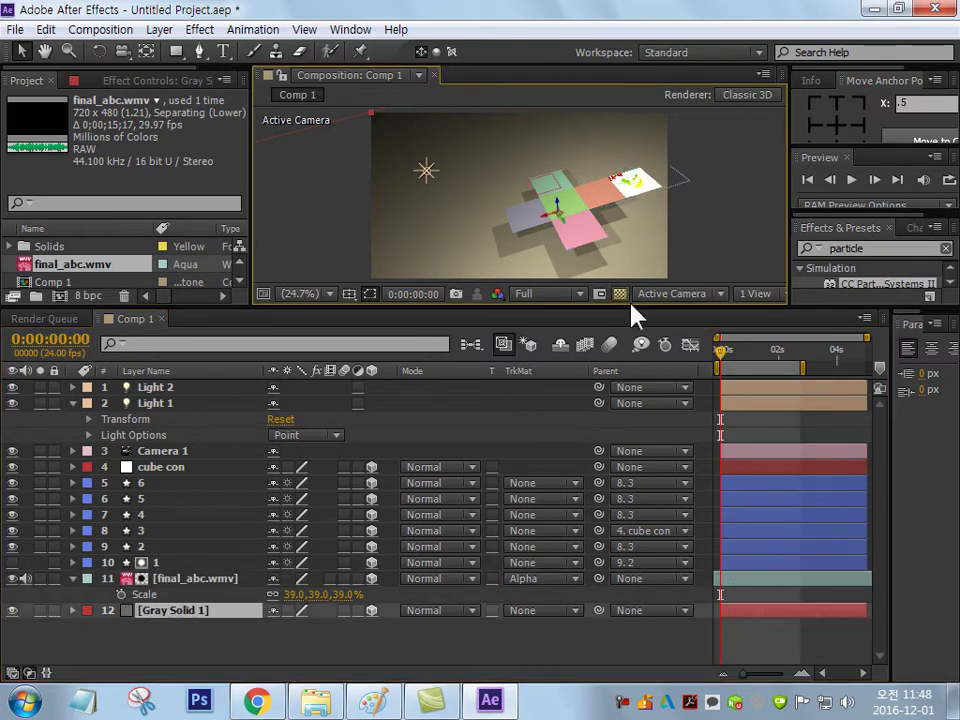
left_click_drag(632, 308, 640, 365)
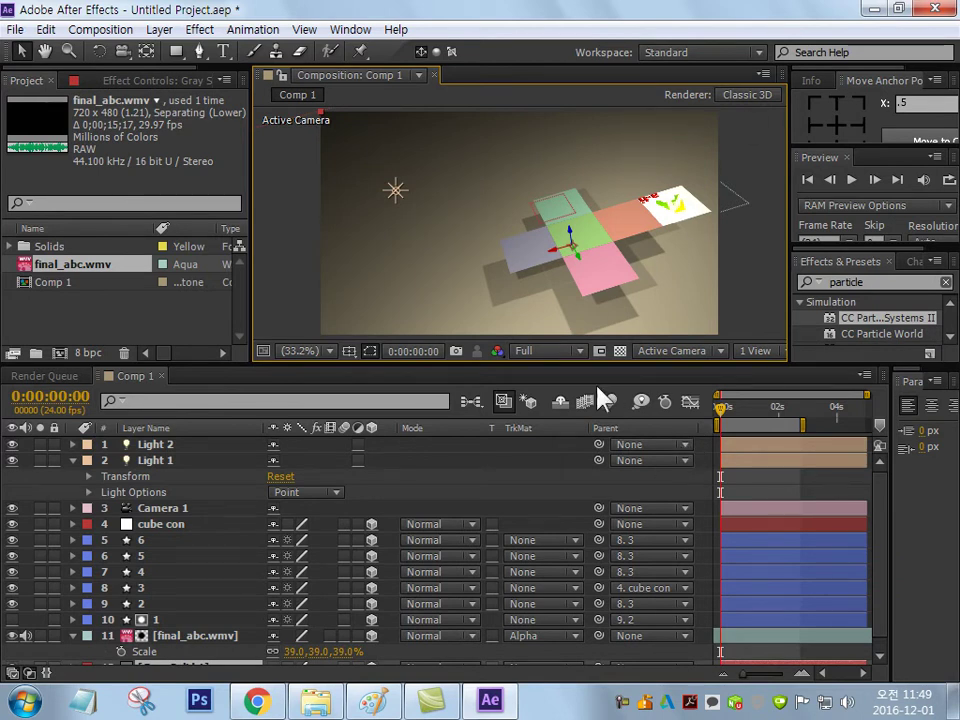
Try the On and Only settings of Casts Shadows in the final_abc.wmv layer's material options
left_click(73, 636)
left_click(73, 636)
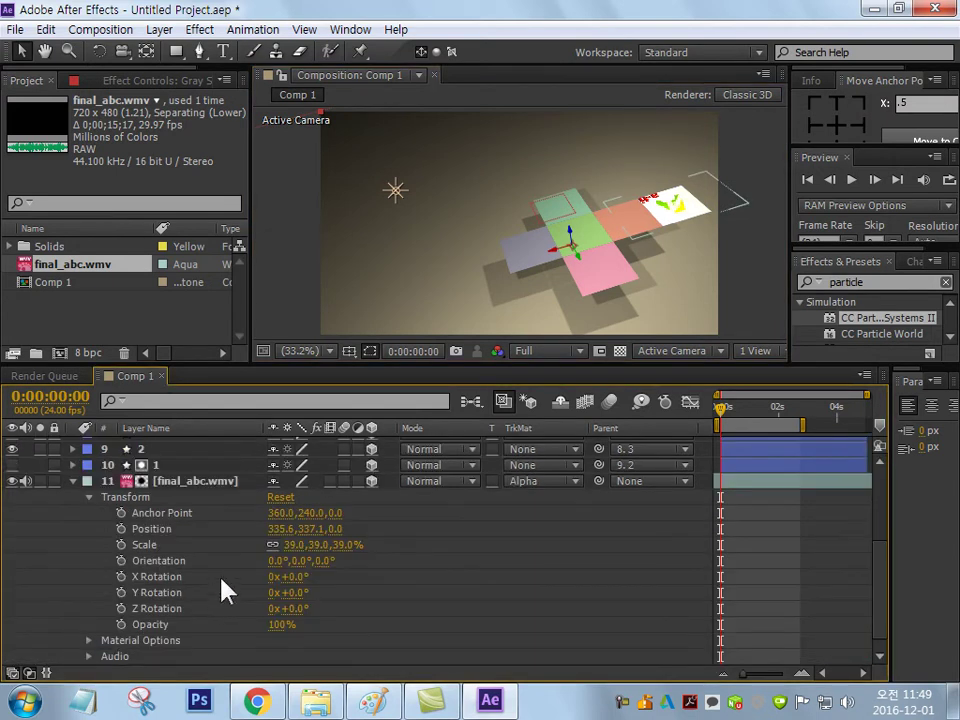
left_click(89, 497)
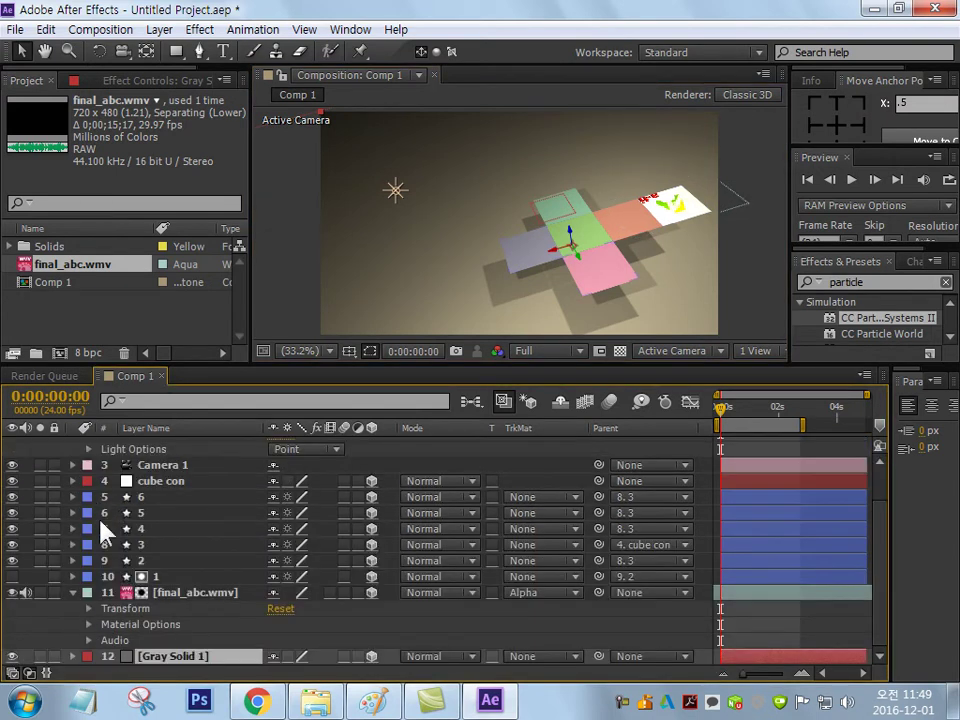
left_click(89, 625)
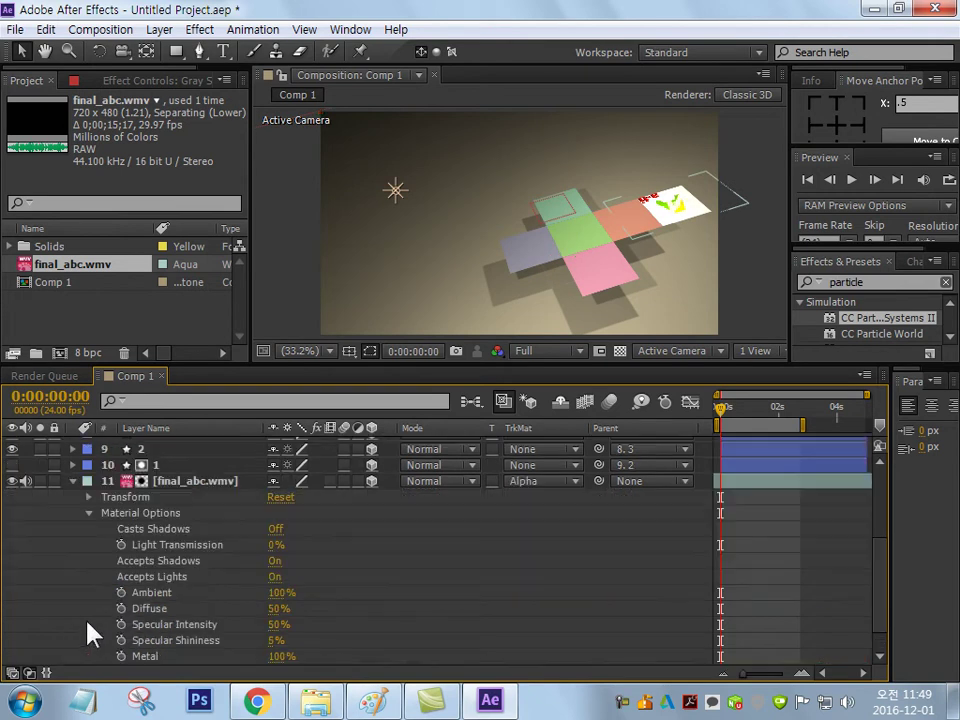
left_click(273, 529)
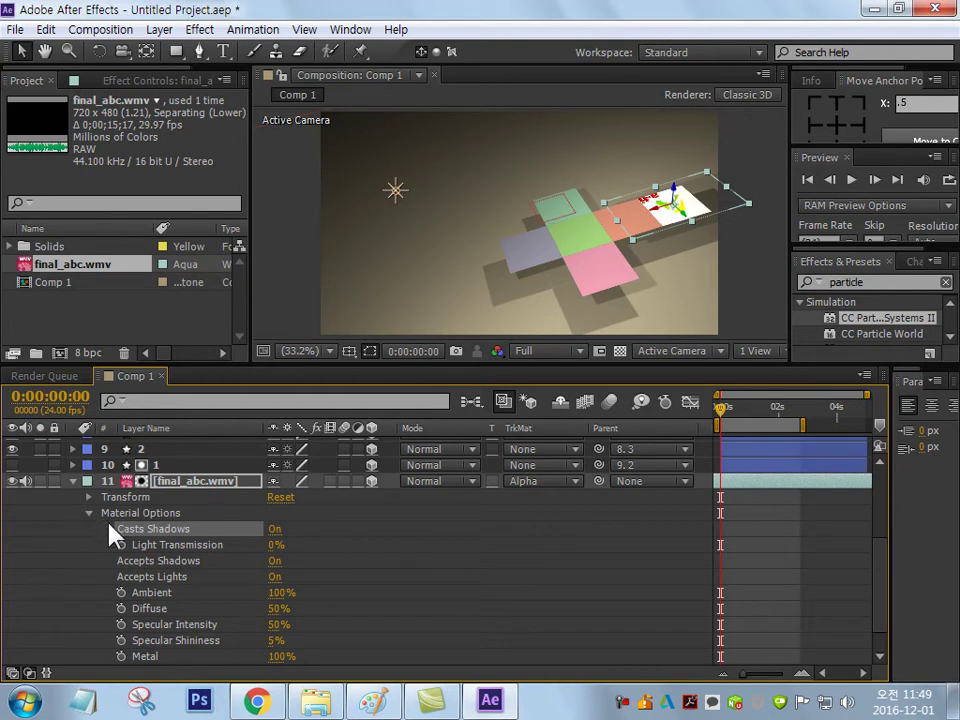
left_click(274, 529)
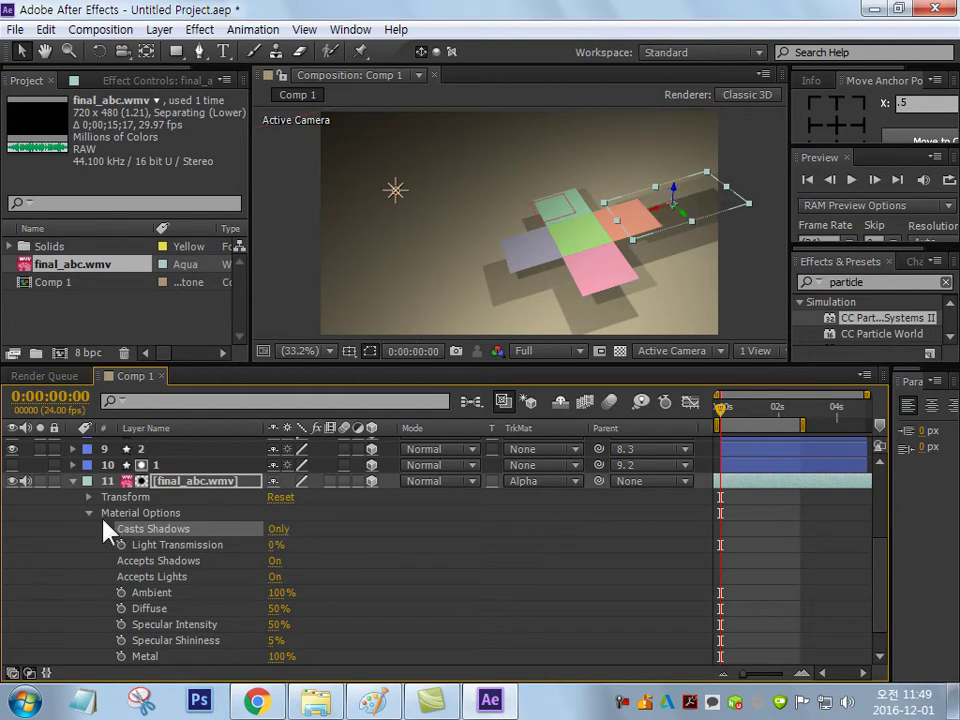
left_click(89, 513)
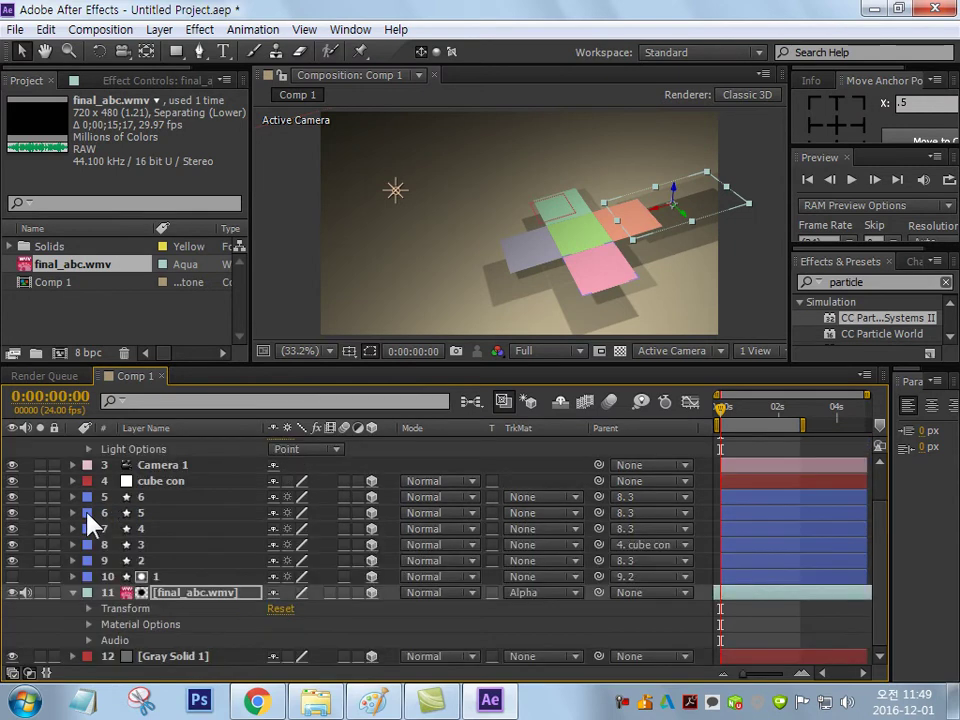
left_click(71, 594)
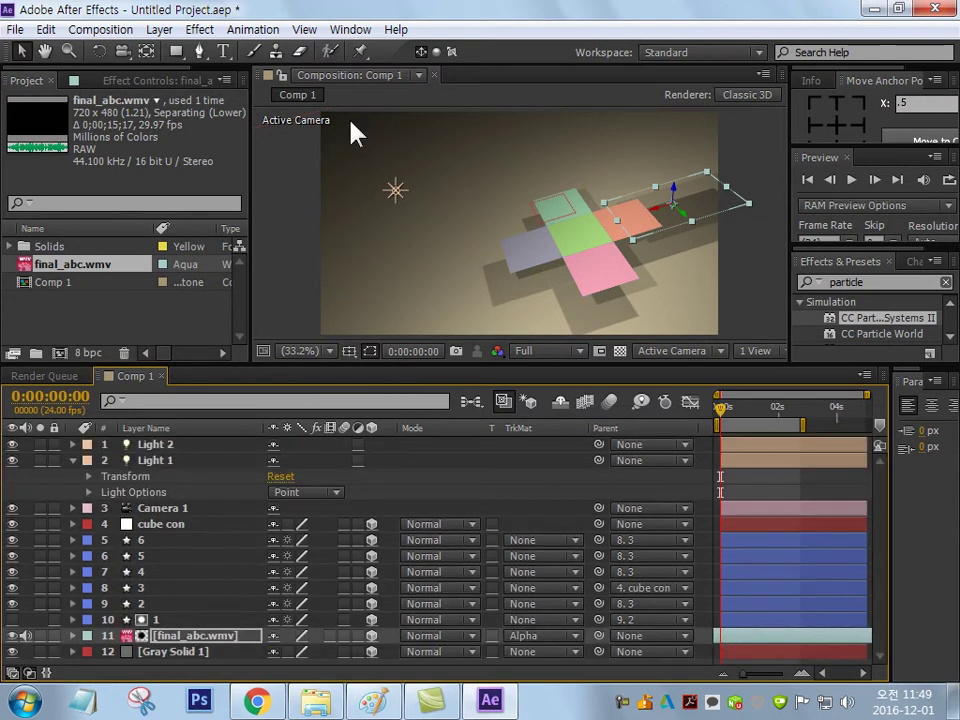
Set Casts Shadows back to Off for the final_abc.wmv layer
left_click(72, 636)
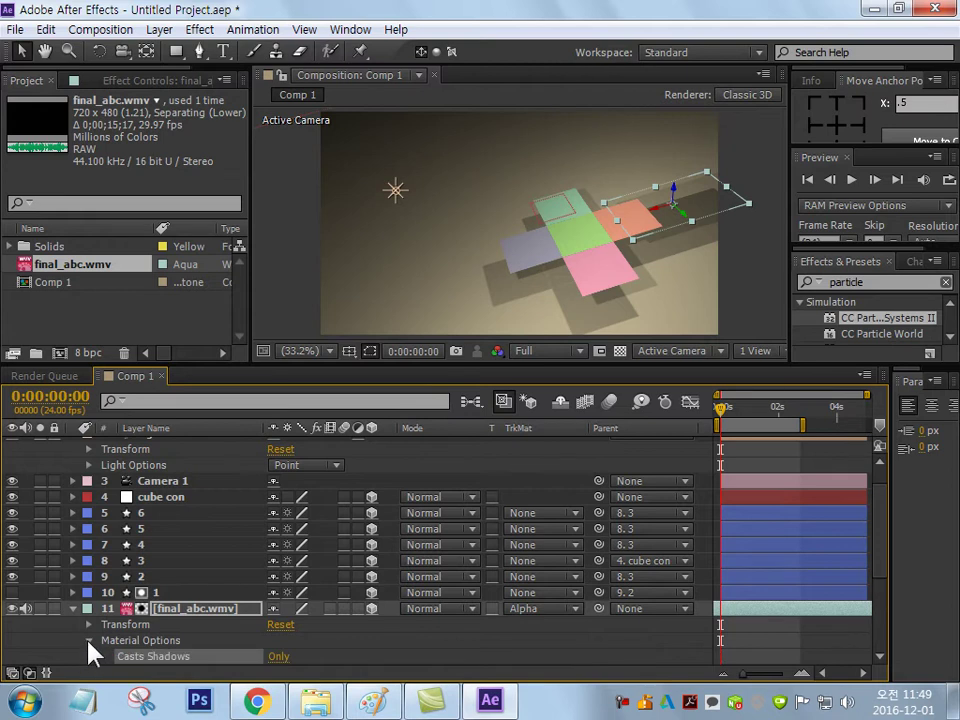
left_click(89, 641)
left_click(277, 529)
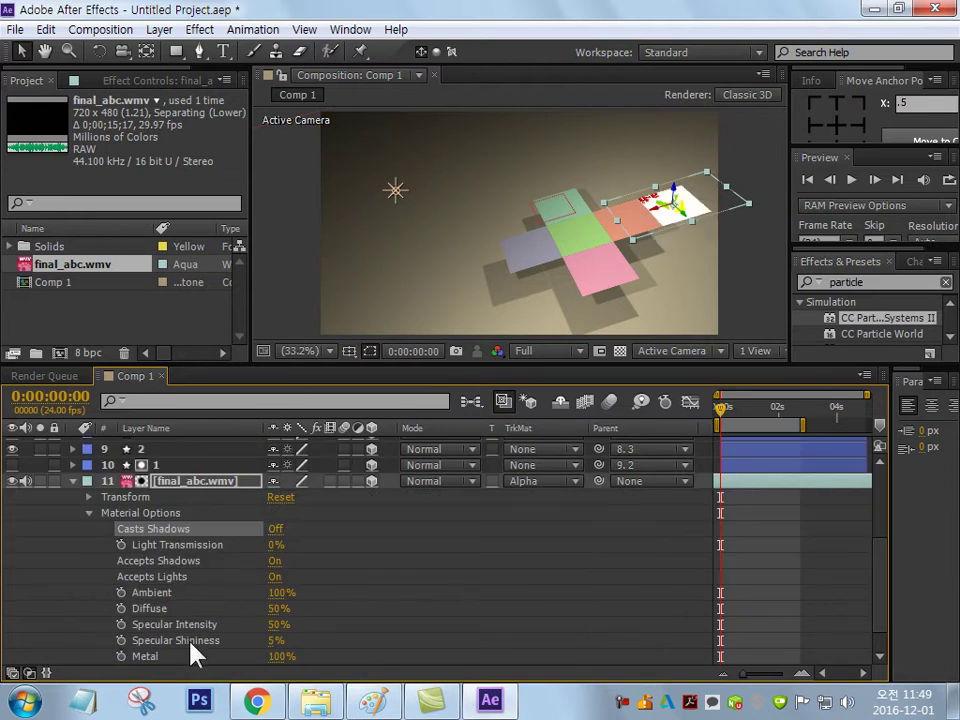
left_click(89, 514)
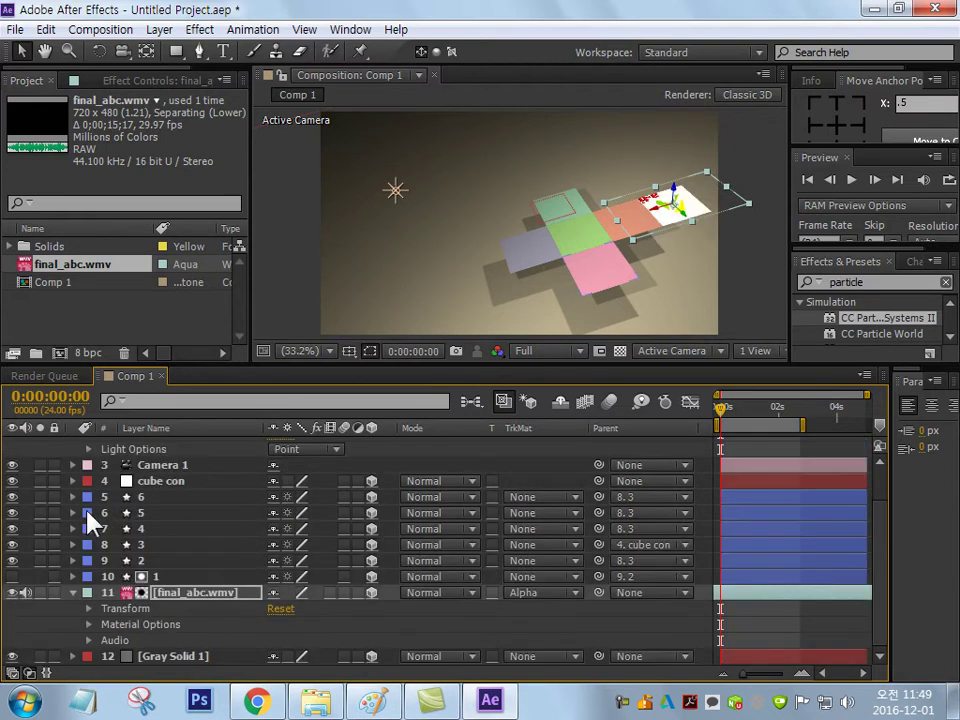
left_click(73, 593)
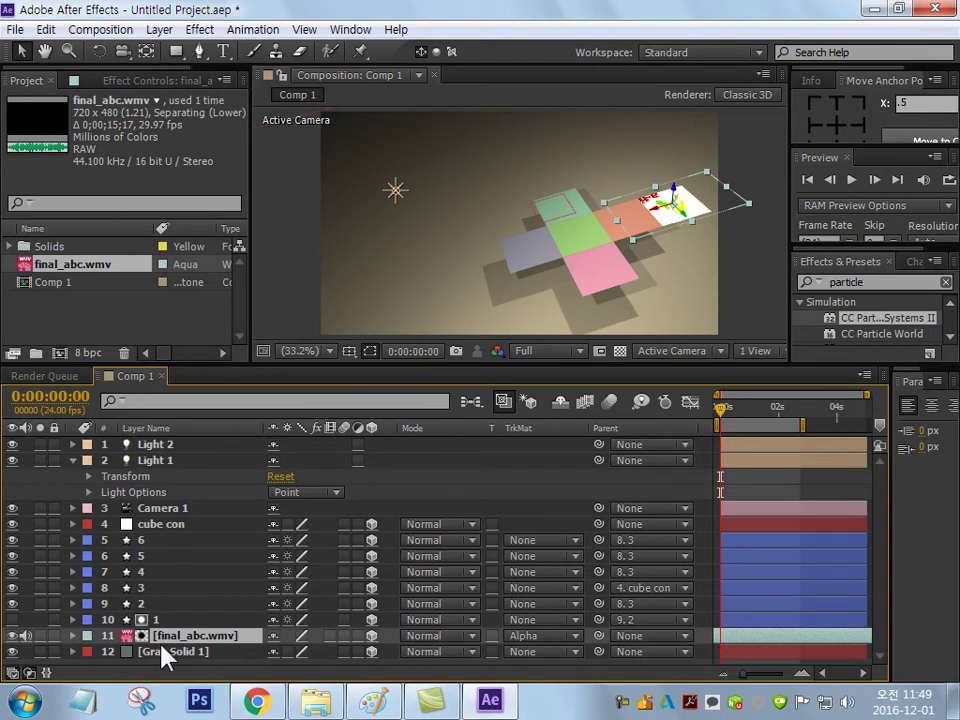
Duplicate the final_abc.wmv layer, place the copy directly beneath layer 2, and move it over the orange face
key("ctrl+d")
key("ctrl+bracketright")
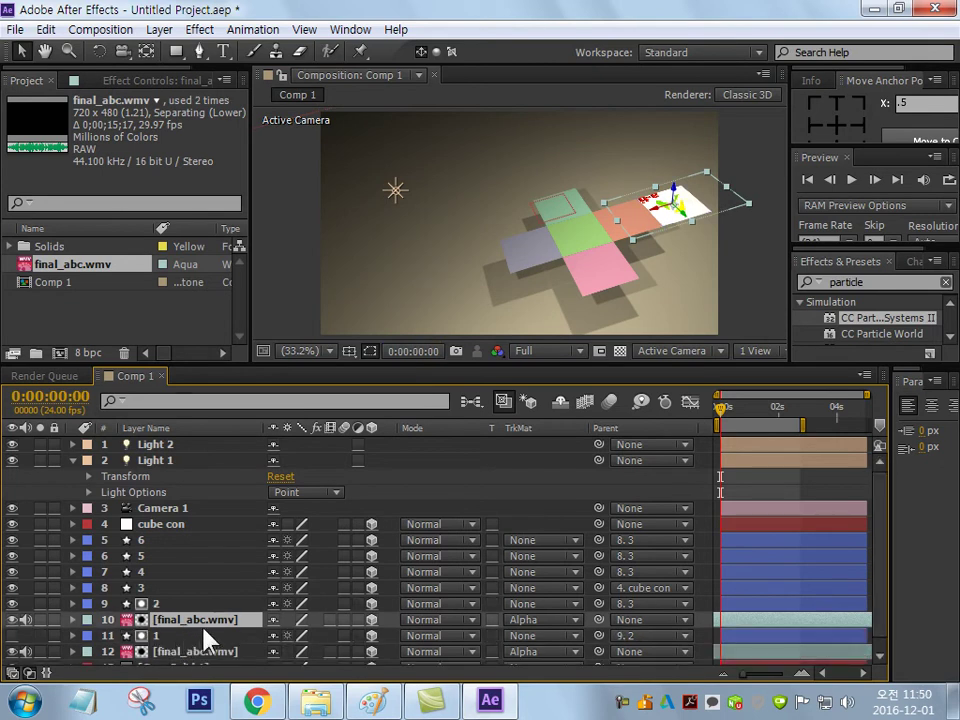
scroll(190, 630, "down", 1)
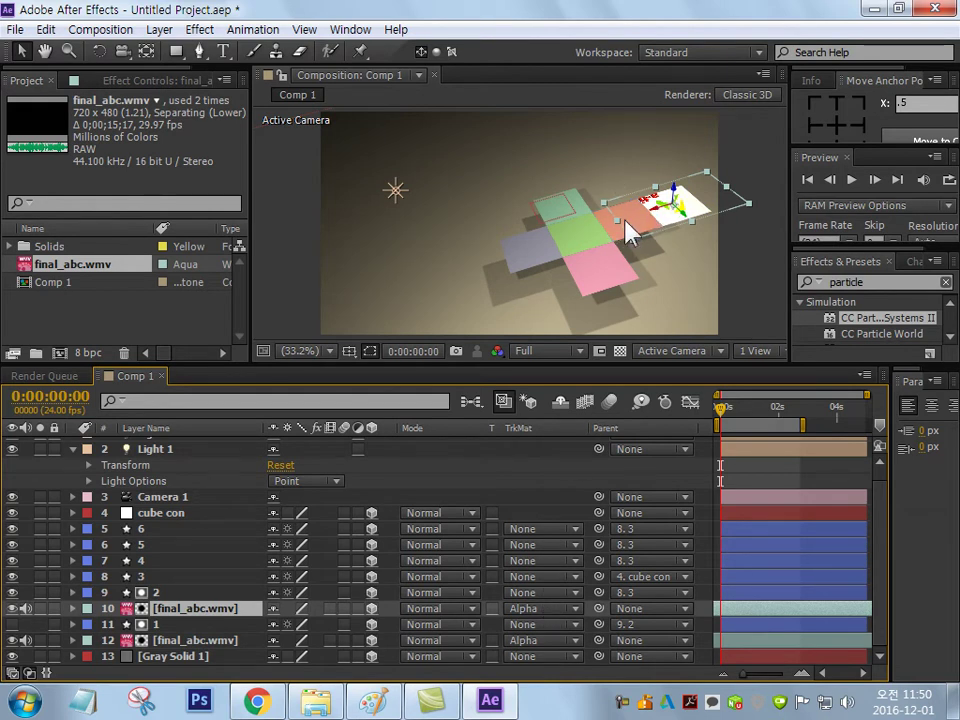
left_click_drag(648, 222, 612, 228)
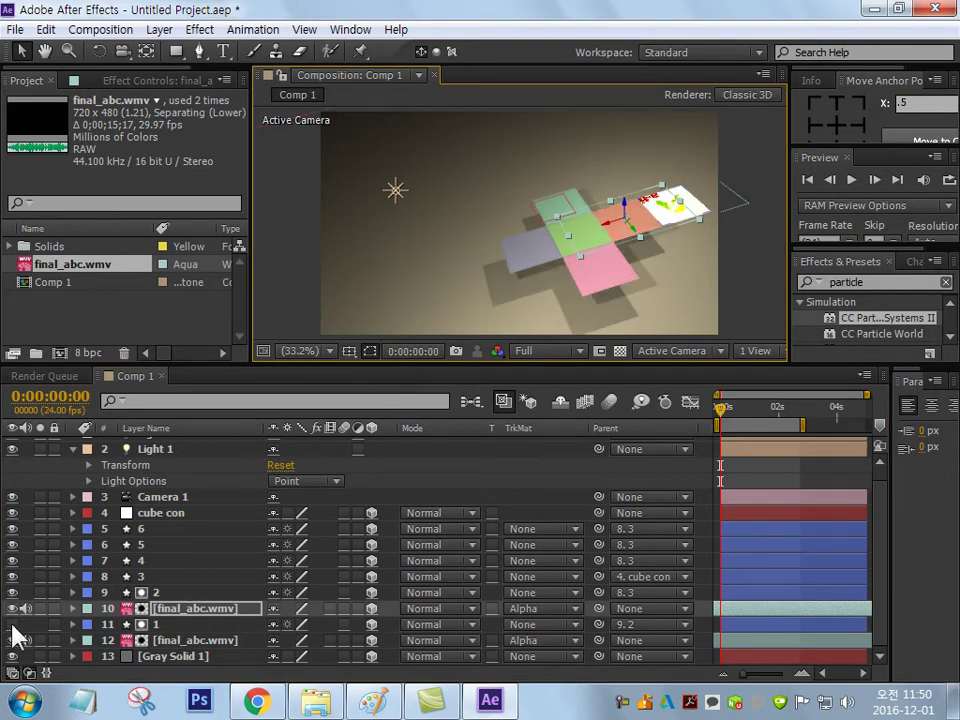
Hide layer 2 and shift the video copy beneath it earlier in time to show a different picture on that face
left_click(197, 594)
left_click(13, 592)
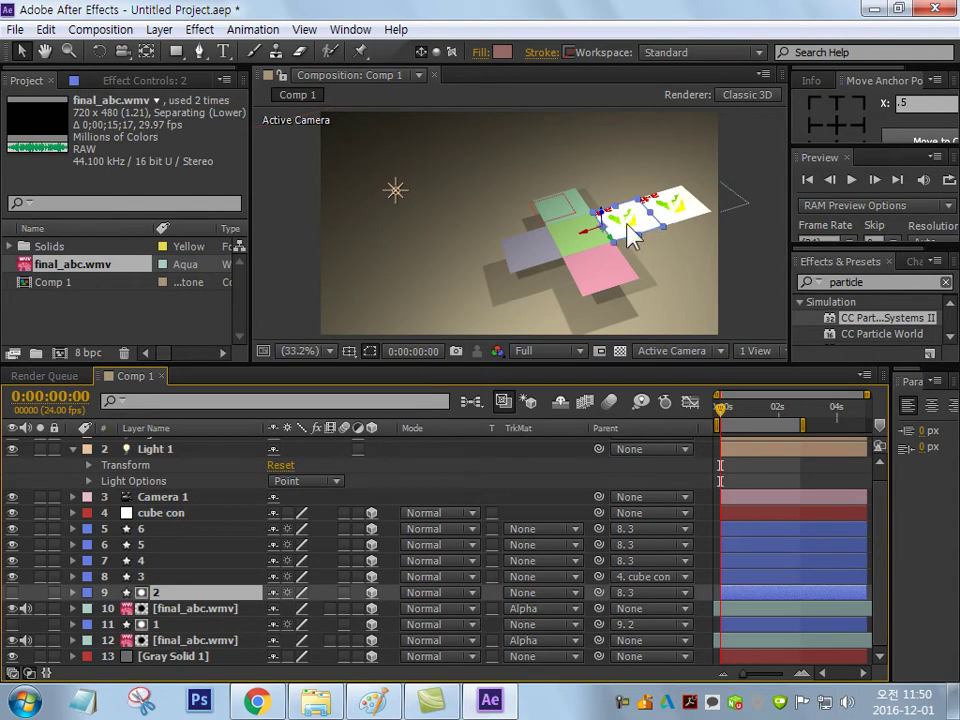
left_click(812, 609)
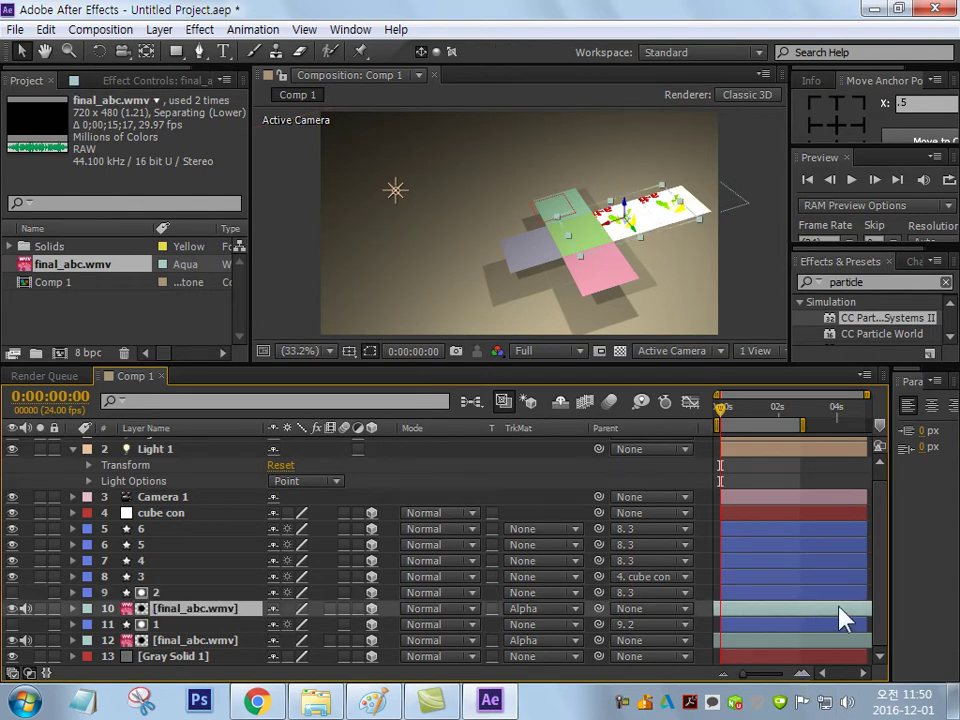
left_click_drag(834, 610, 825, 611)
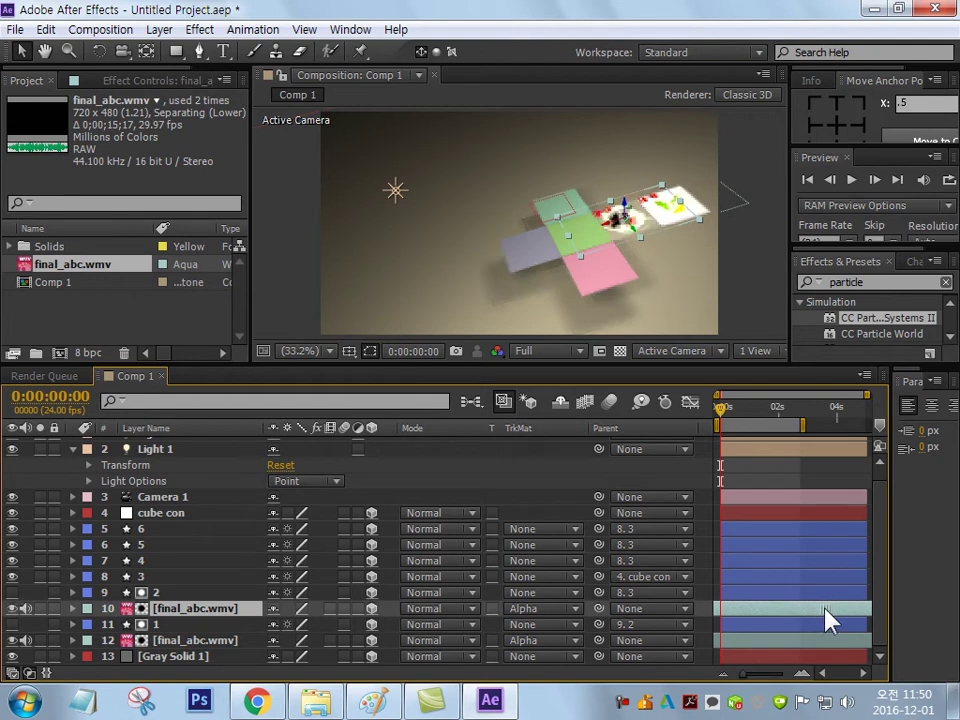
left_click(596, 193)
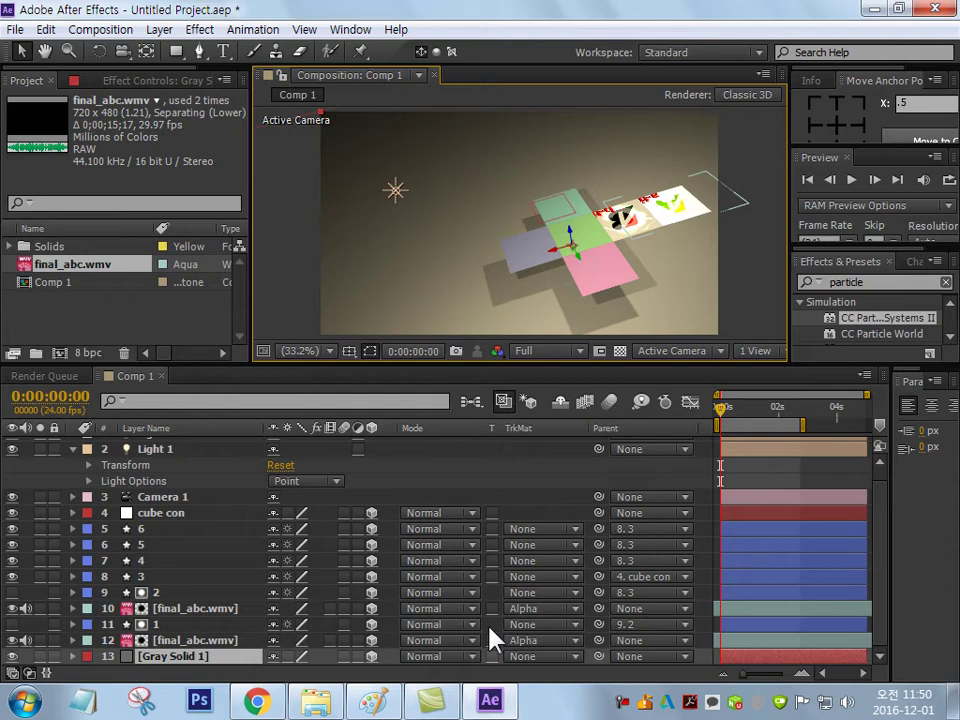
Parent the lower final_abc.wmv layer to layer 1 and the upper one to layer 2
left_click(218, 641)
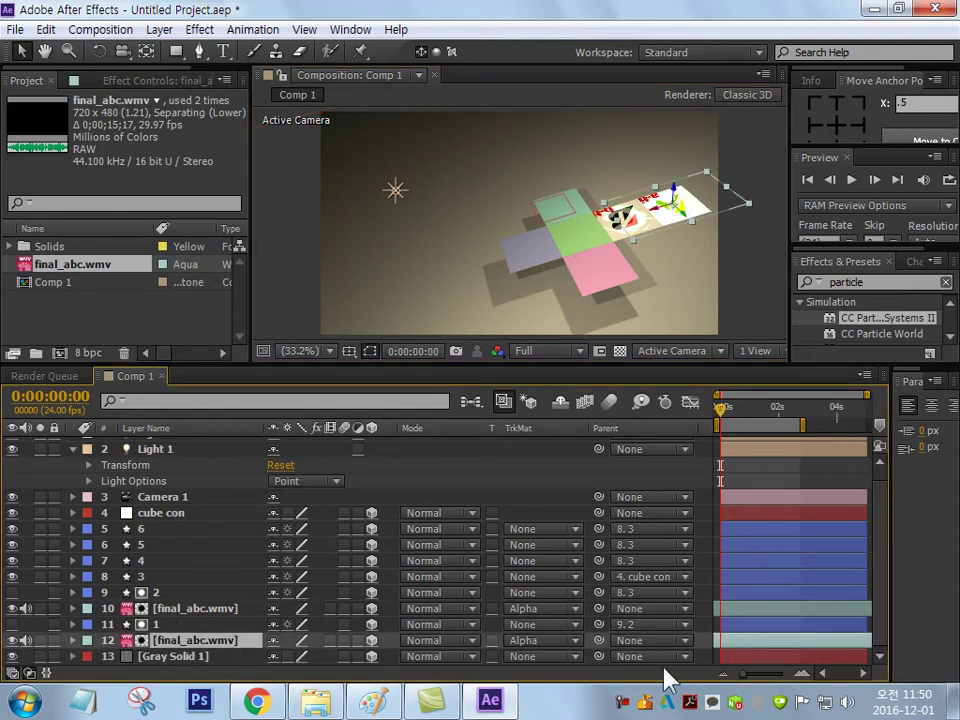
left_click_drag(598, 641, 557, 624)
left_click(200, 608)
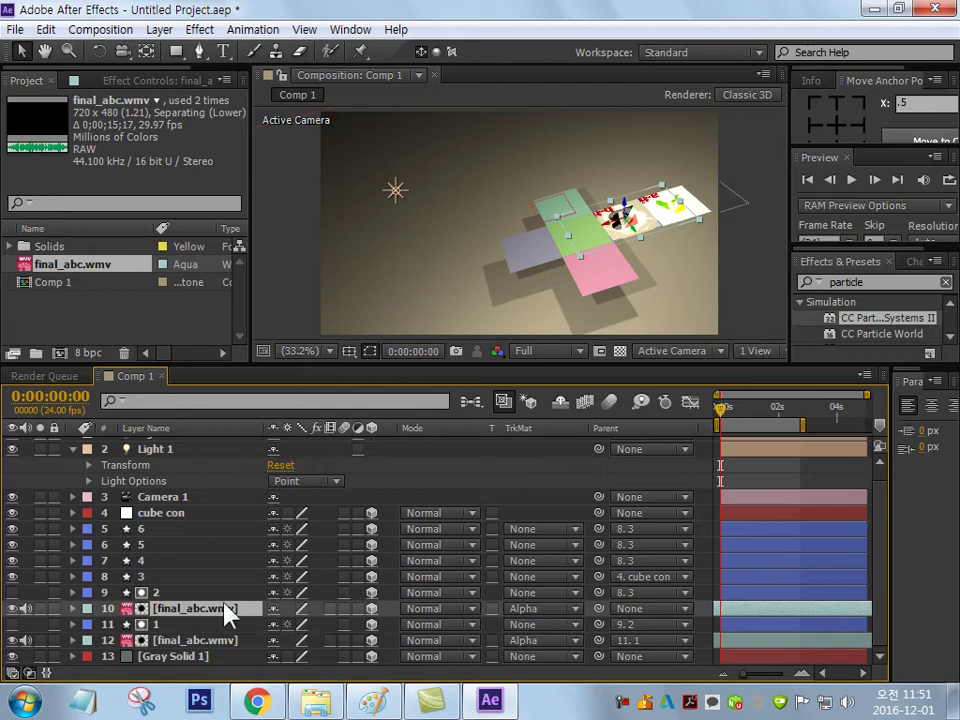
left_click_drag(598, 608, 558, 592)
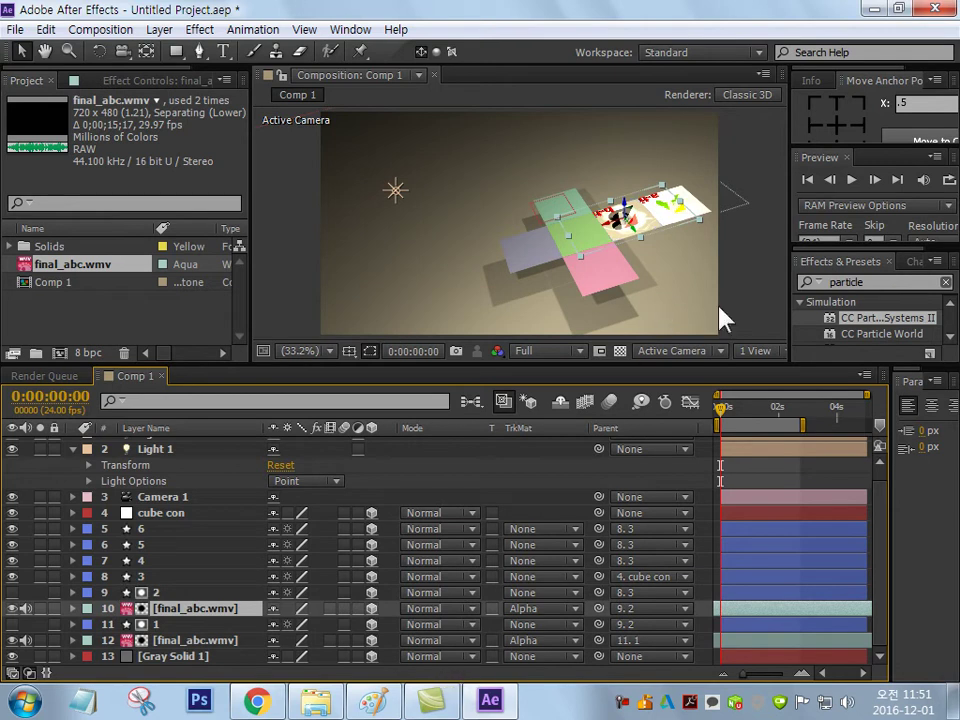
left_click(757, 298)
mouse_move(722, 422)
left_mouse_down()
mouse_move(740, 419)
mouse_move(719, 410)
left_mouse_up()
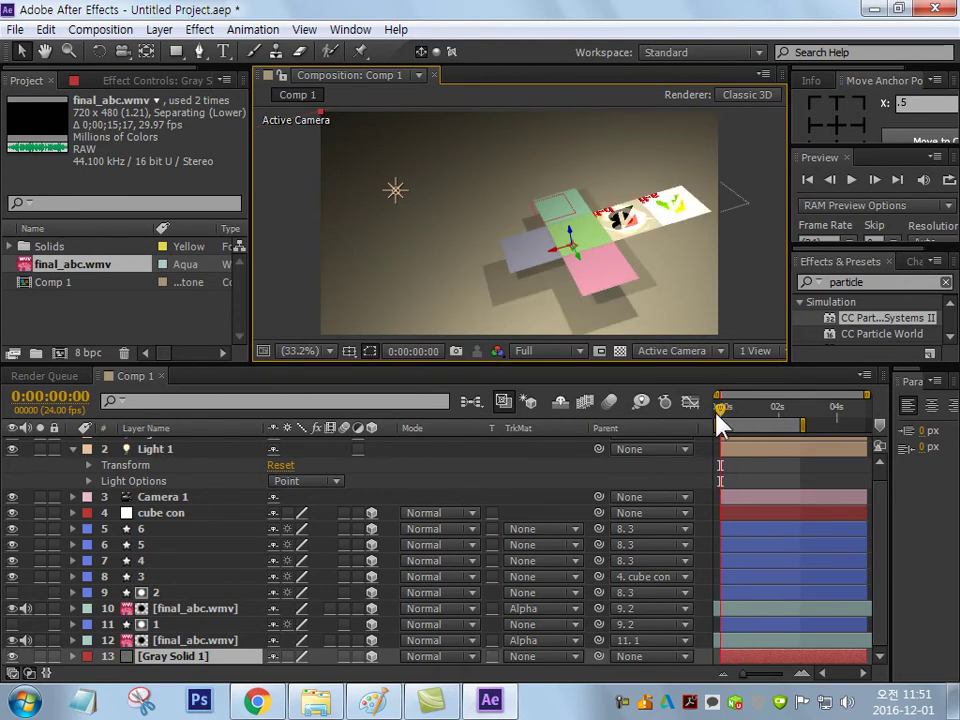
Place a final_abc.wmv duplicate beneath hidden layer 3, covering the green face and parented to layer 3, shifted in time to show a different picture
left_click(150, 608)
key("ctrl+d")
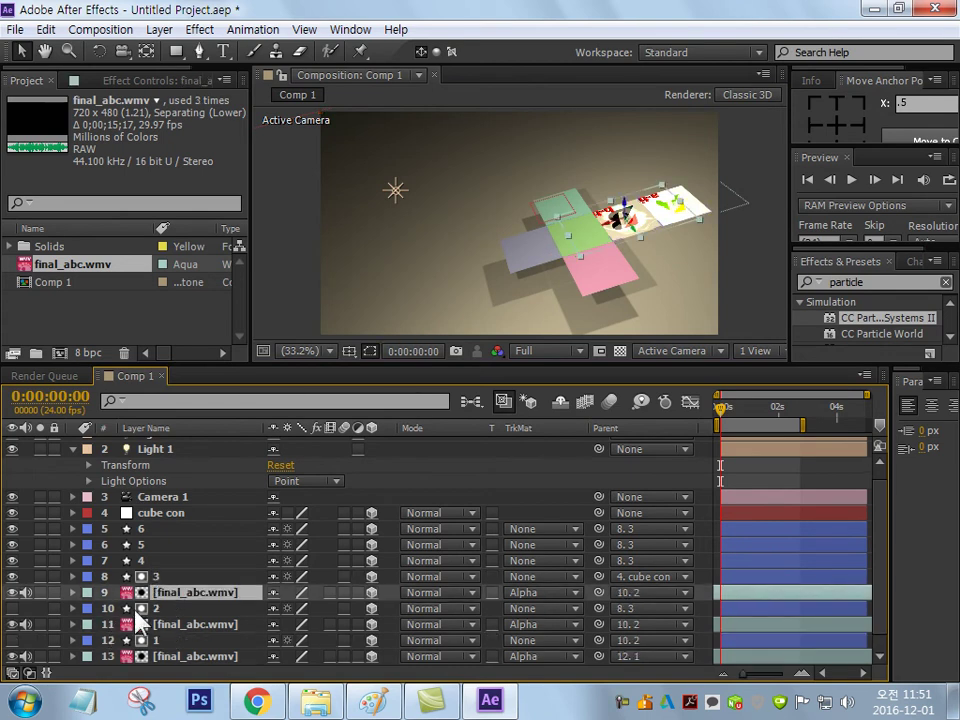
left_click(12, 576)
left_click_drag(607, 228, 576, 246)
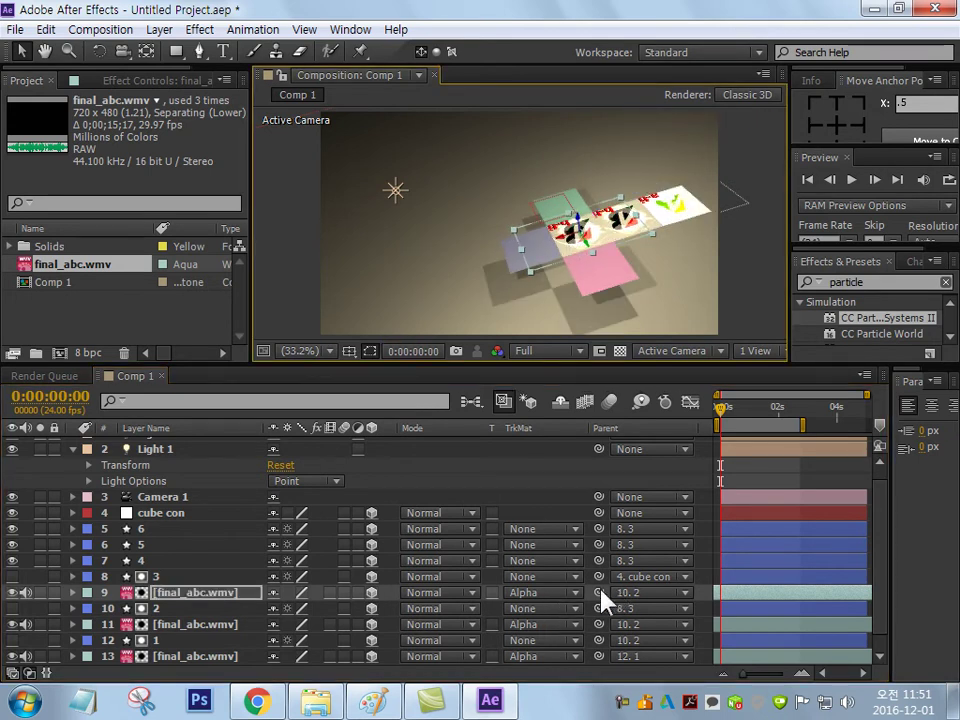
left_click_drag(601, 590, 562, 580)
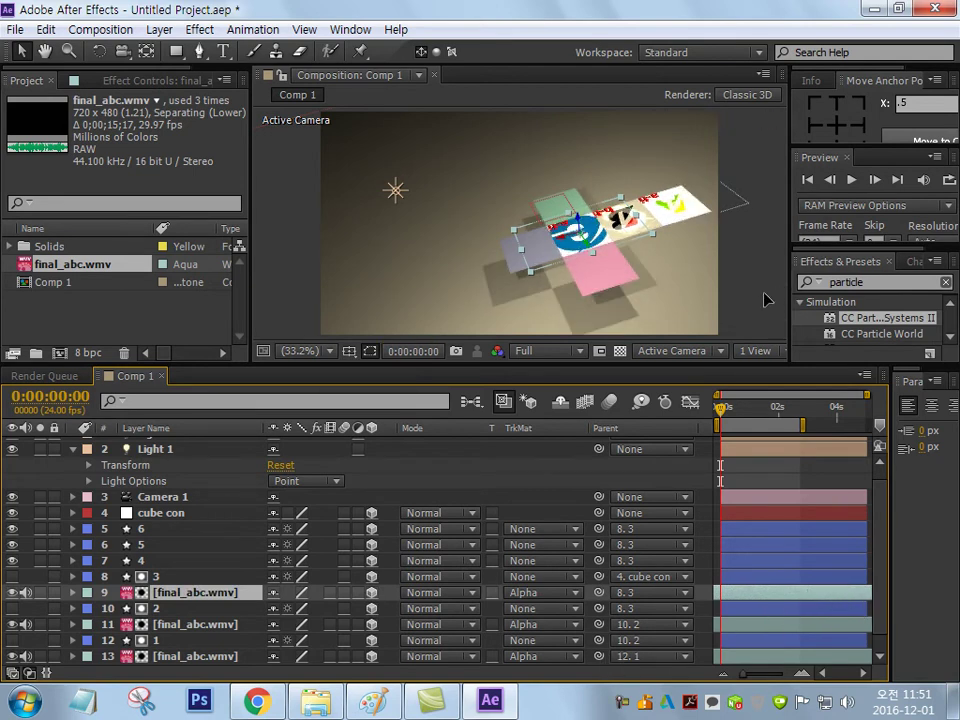
left_click(445, 305)
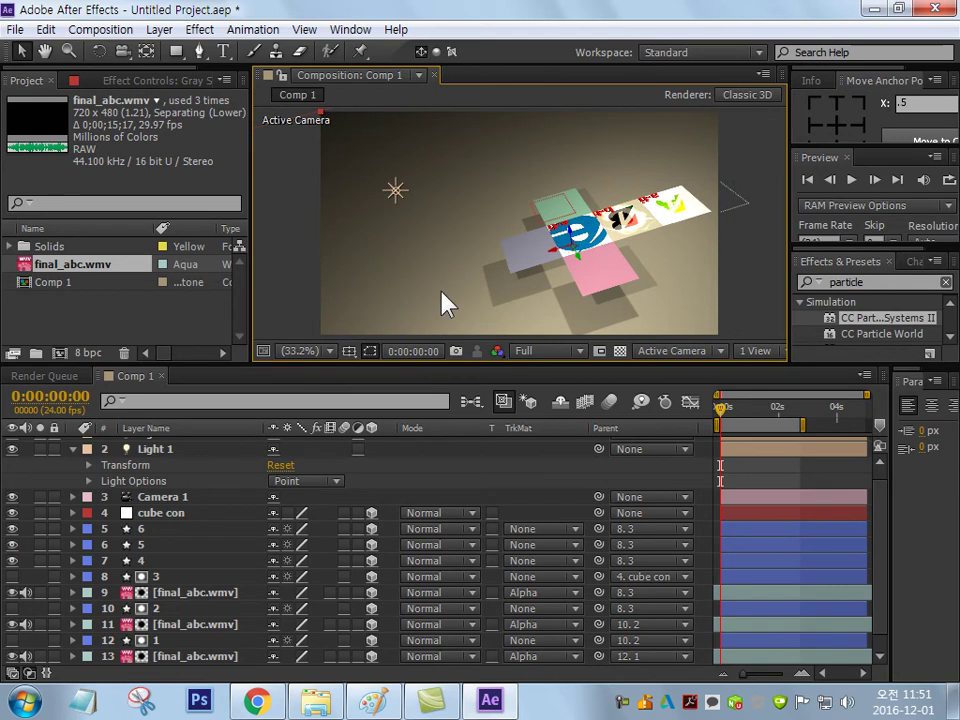
Place a final_abc.wmv duplicate beneath hidden layer 4, parented to layer 4 and covering the teal face, shifted in time to show a different picture
left_click(178, 595)
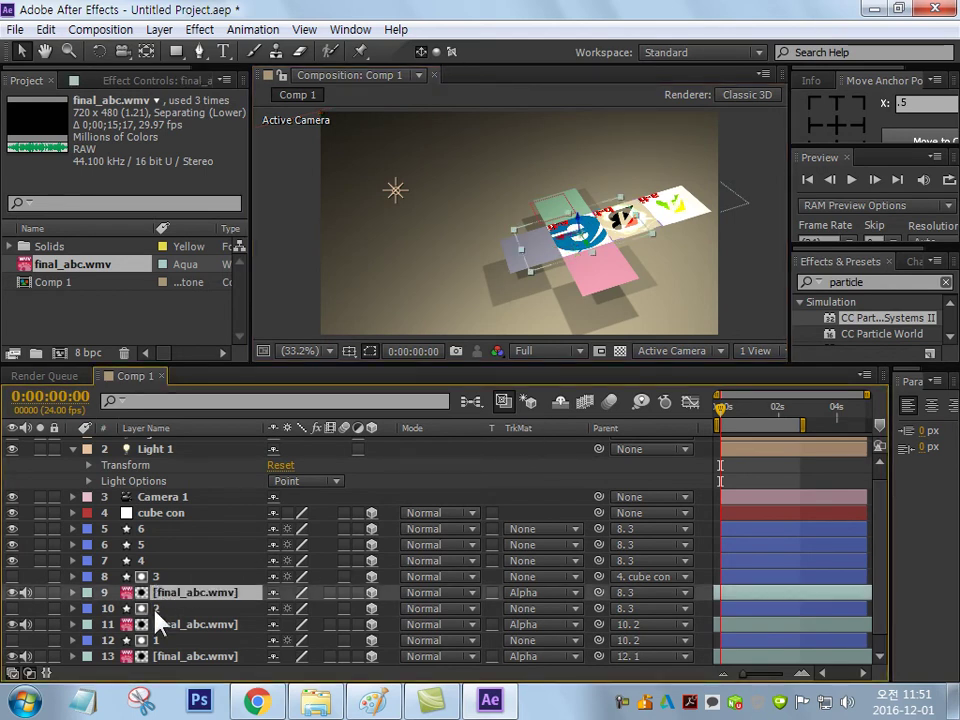
key("ctrl+d")
key("ctrl+bracketright")
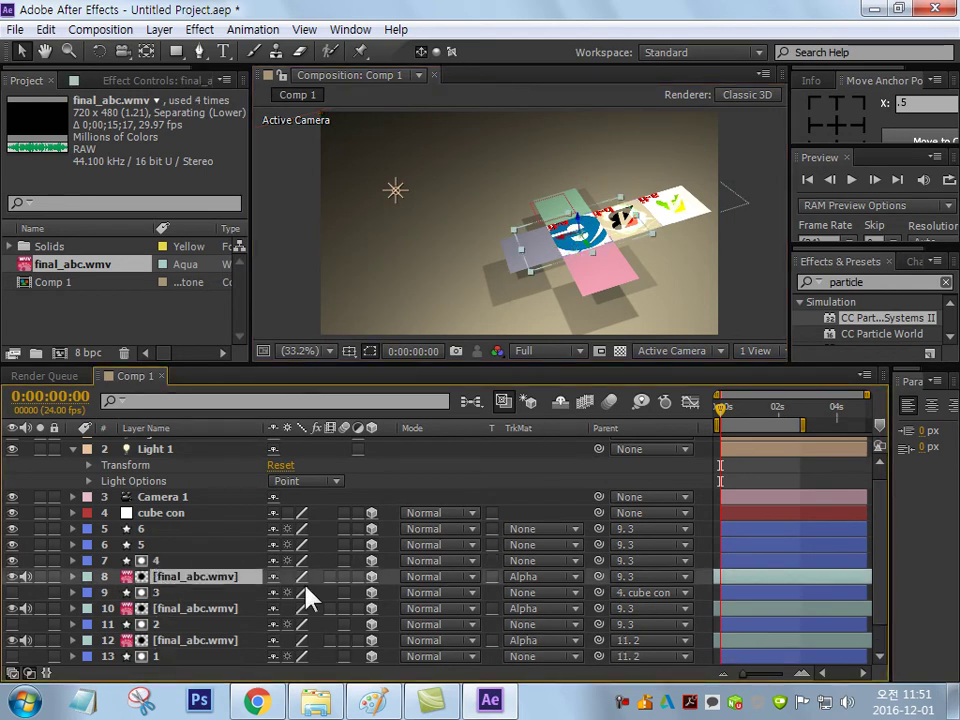
left_click_drag(600, 580, 117, 560)
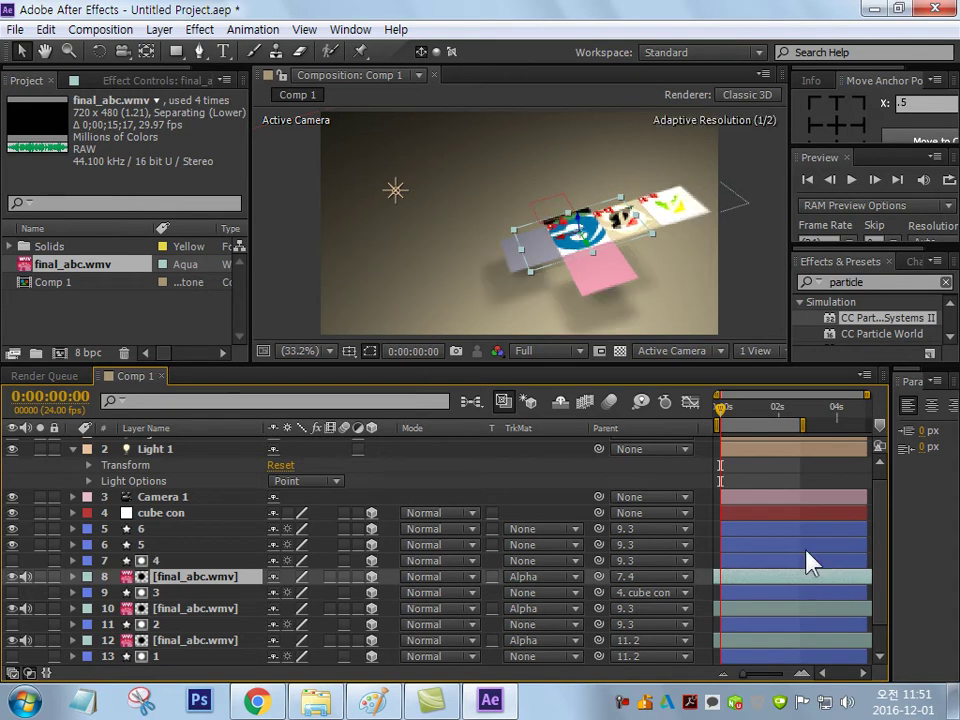
left_click_drag(583, 257, 566, 210)
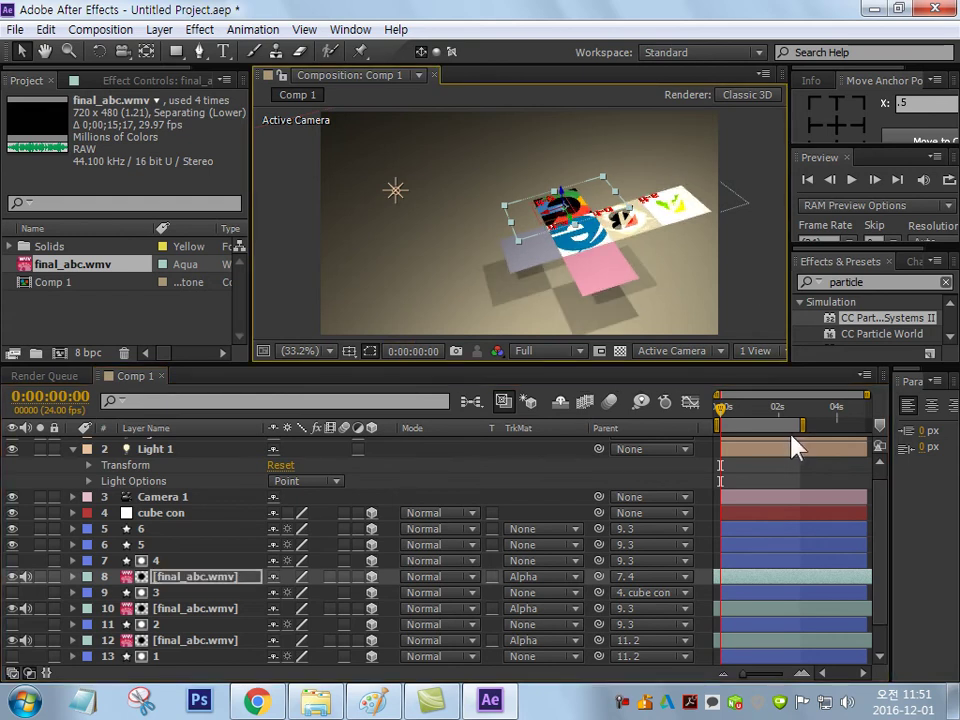
Place a final_abc.wmv duplicate beneath hidden layer 5, parented to layer 5 and covering the pink face, shifted in time to show a different picture
key("ctrl+d")
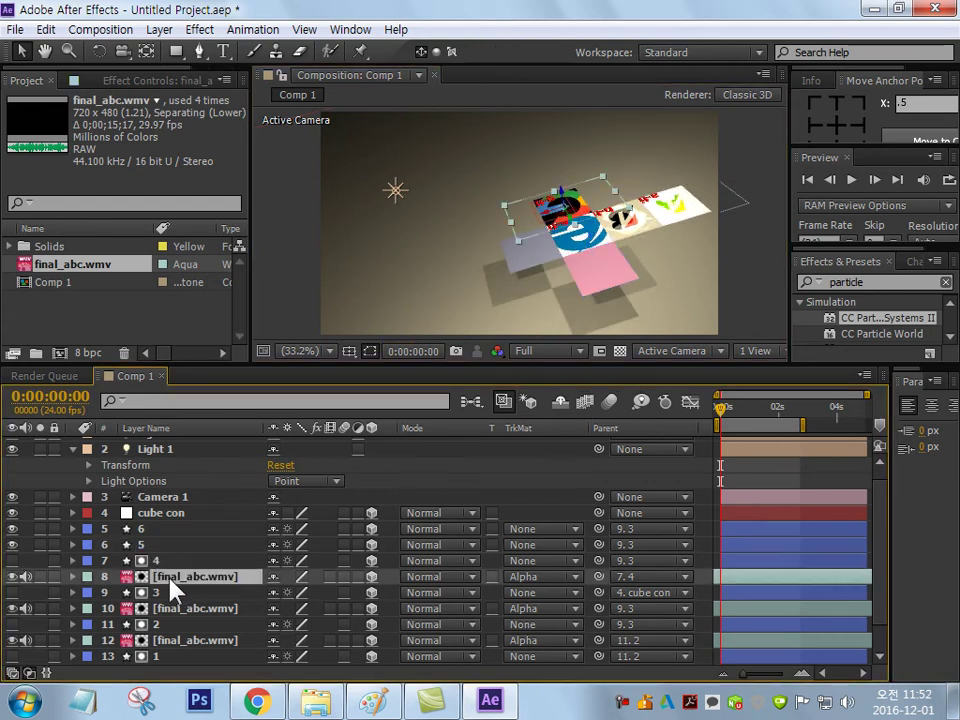
key("ctrl+bracketright")
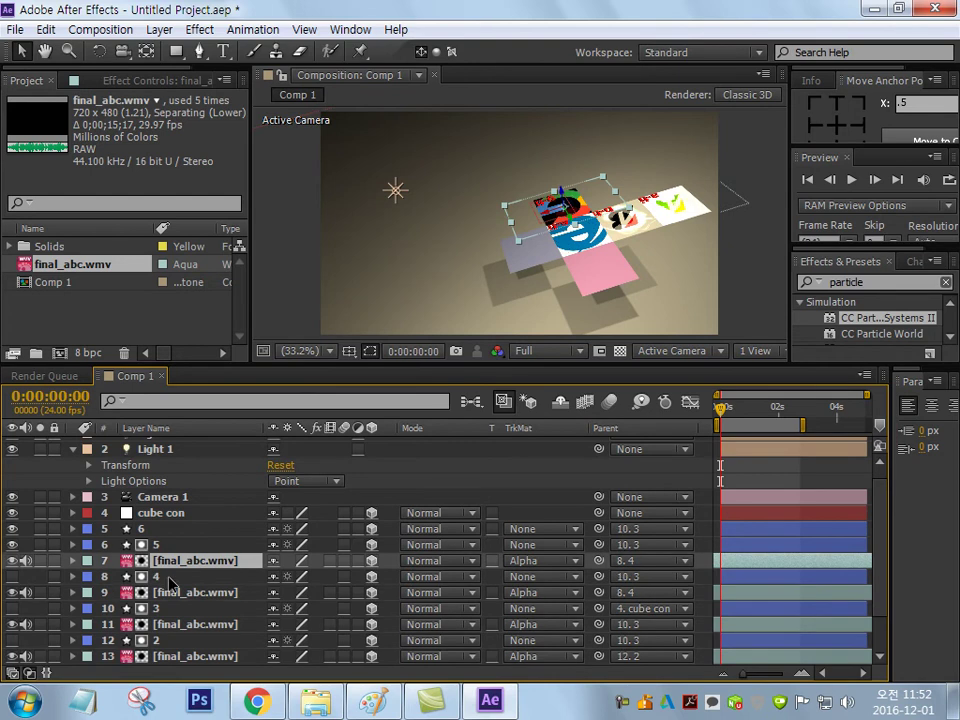
left_click(12, 545)
left_click_drag(603, 558, 536, 549)
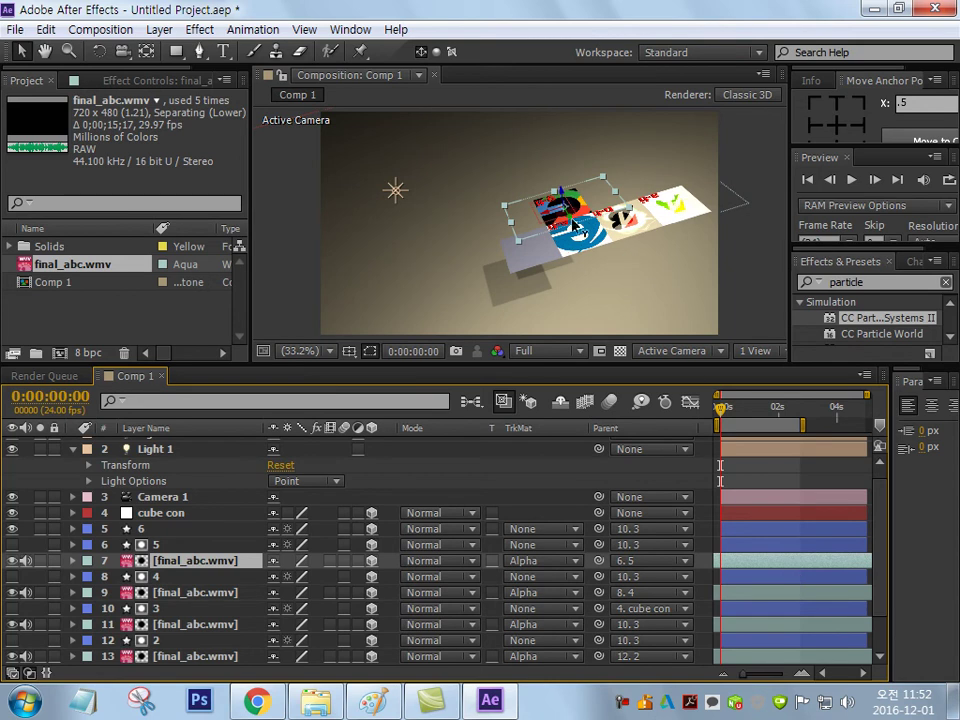
left_click_drag(580, 241, 607, 306)
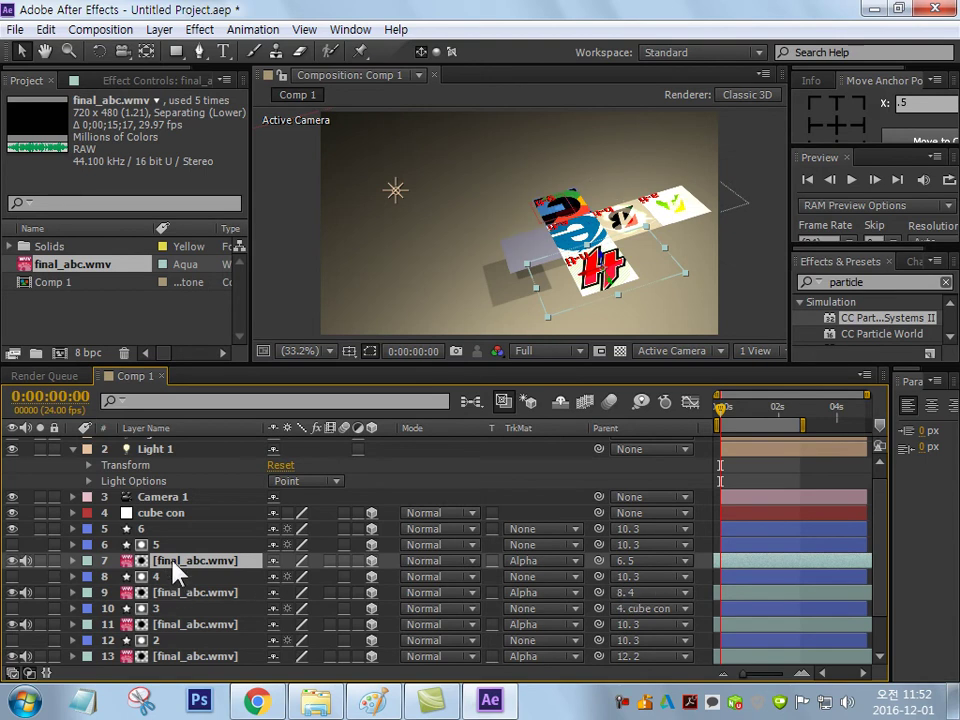
Place a final_abc.wmv duplicate beneath hidden layer 6, parented to layer 6 and covering the lavender face, shifted in time to show a different picture
key("ctrl+d")
key("ctrl+bracketright")
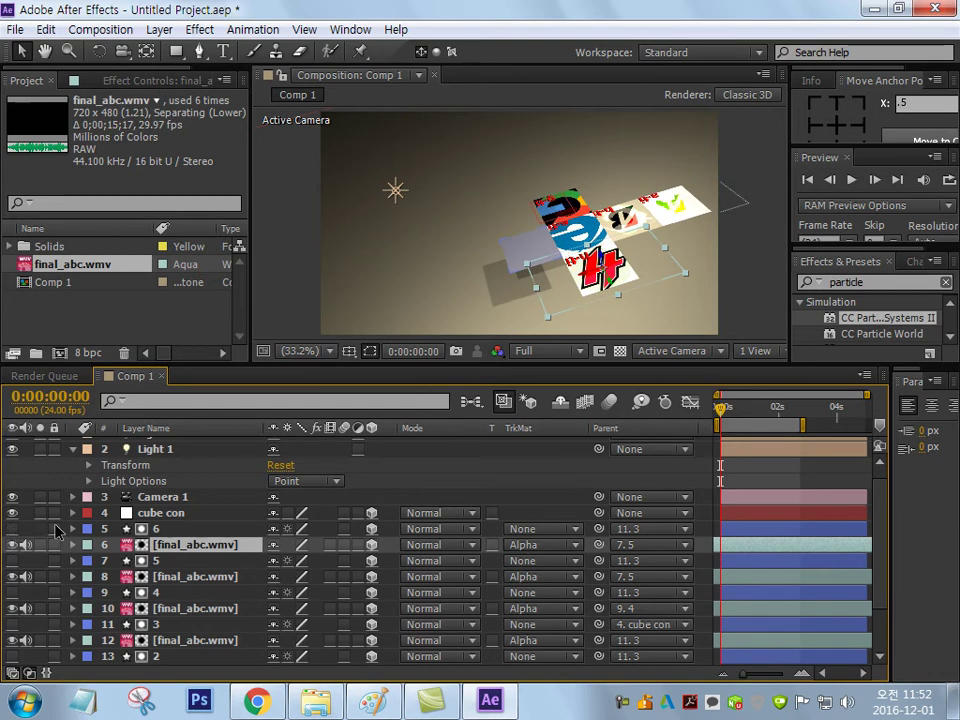
left_click(13, 544)
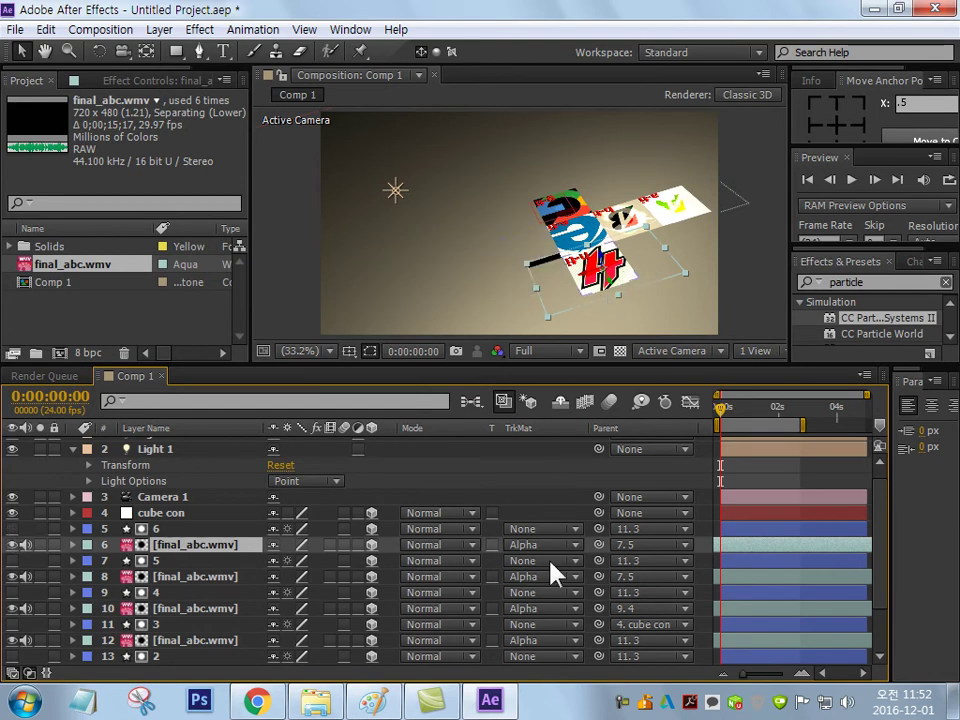
left_click_drag(598, 544, 553, 530)
left_click_drag(596, 277, 539, 265)
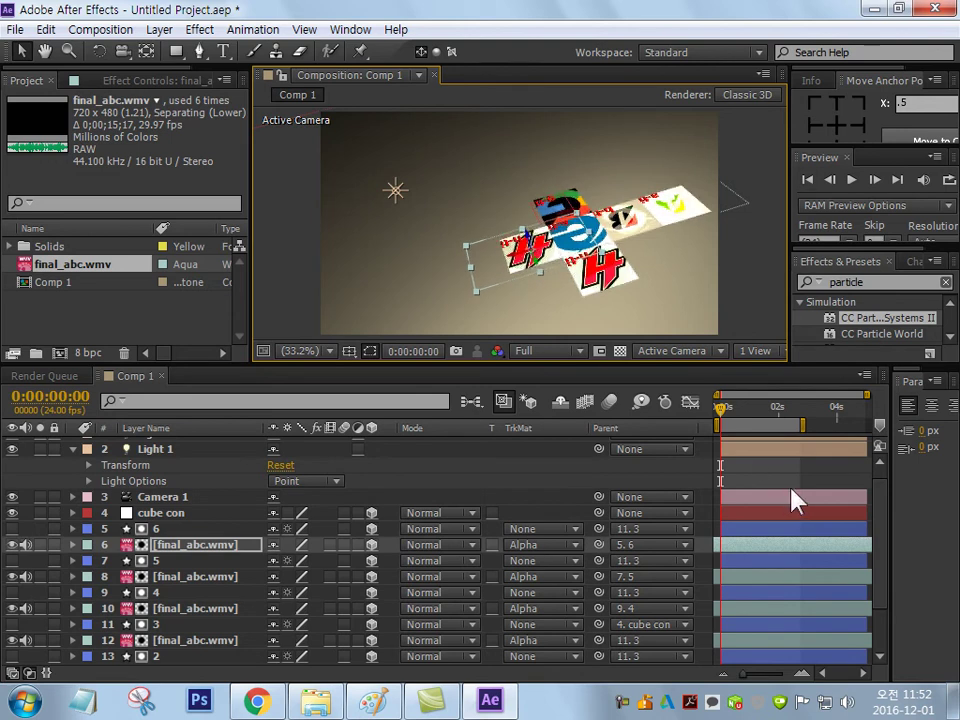
left_click_drag(845, 550, 838, 549)
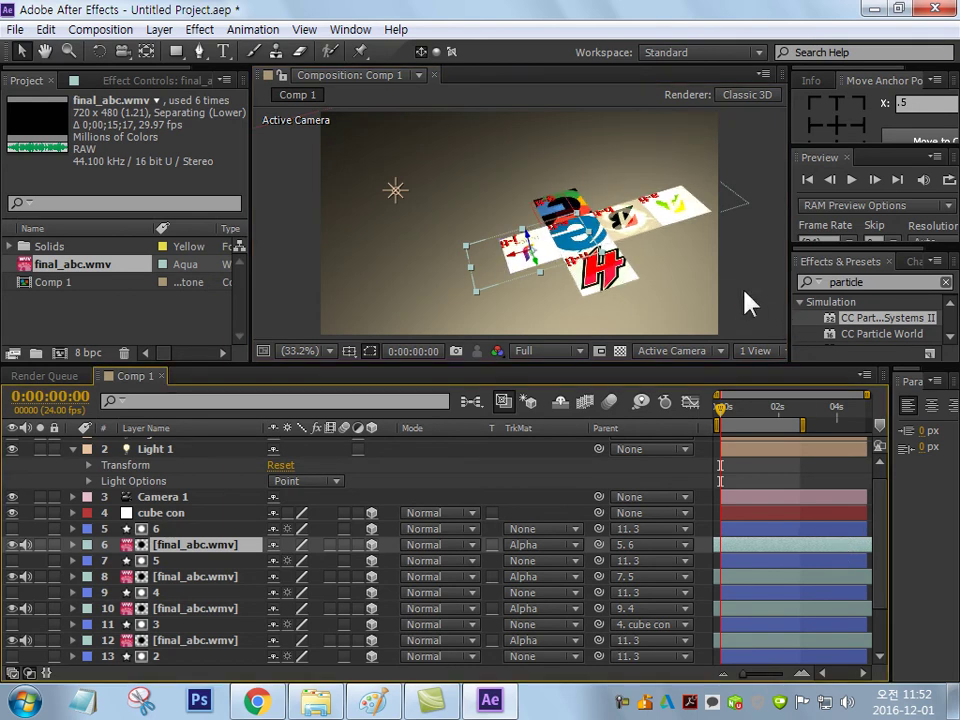
Deselect the video layer, preview the folding cube animation, and move the current time to 0:00:00:22
left_click(750, 325)
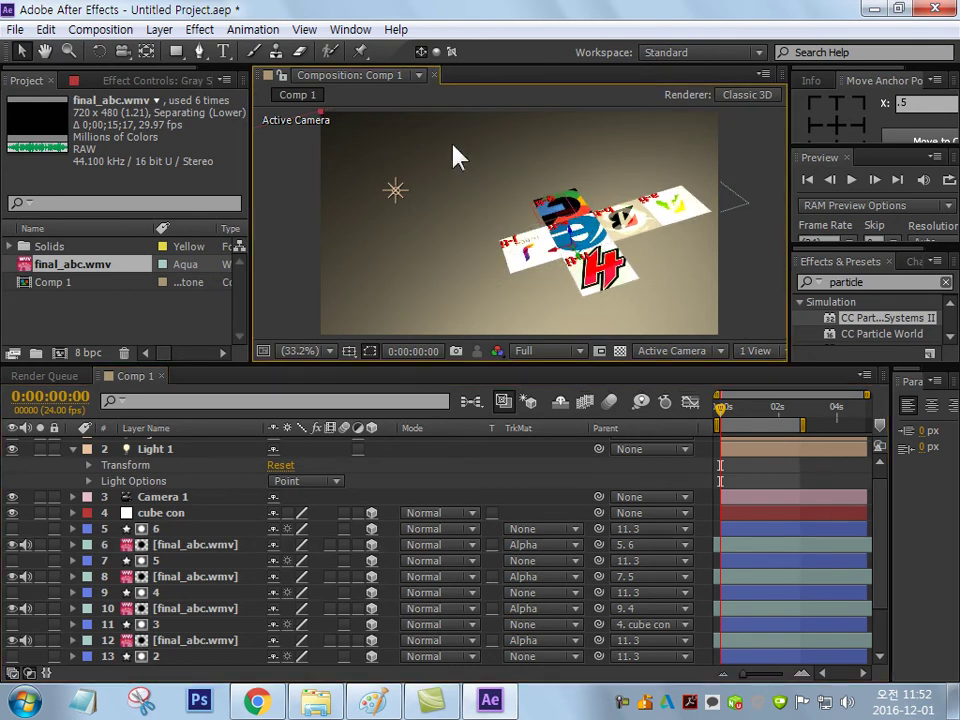
key("space")
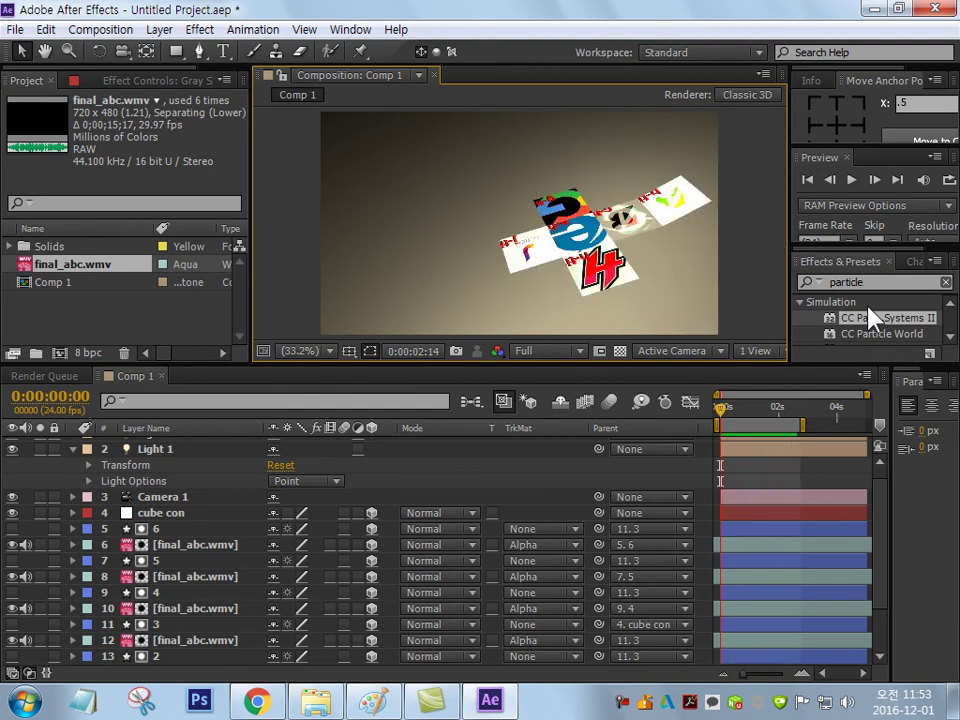
left_click(870, 318)
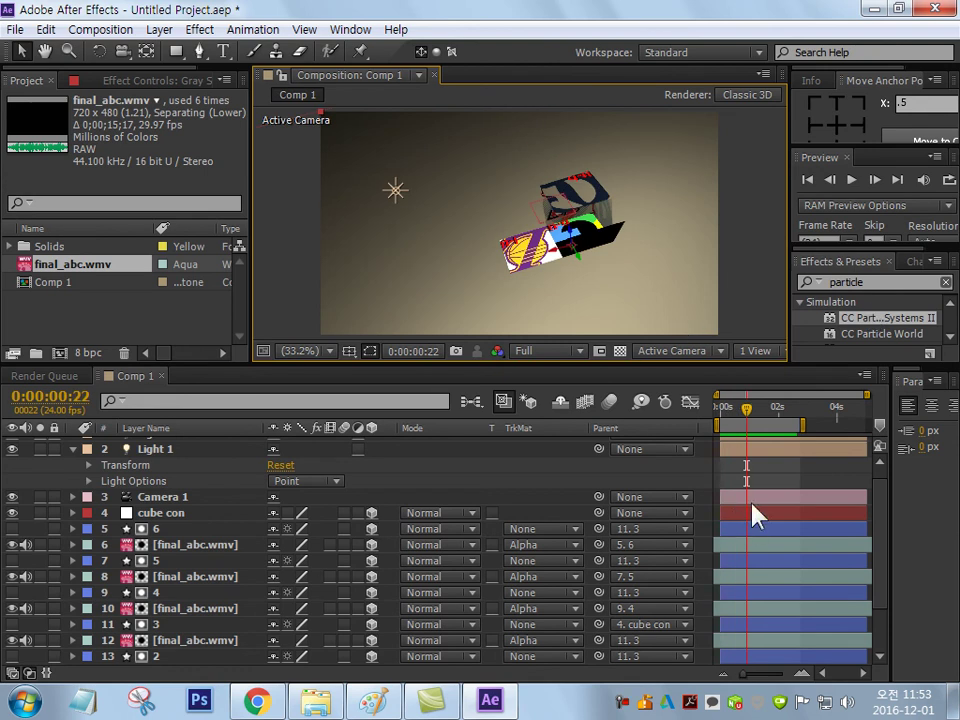
left_click(165, 499)
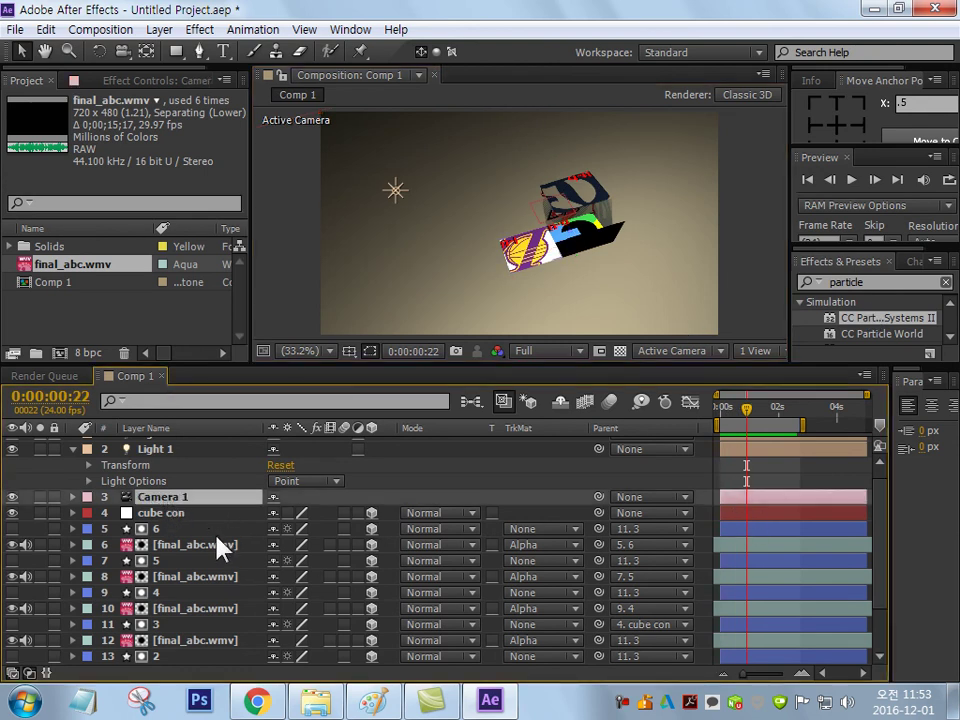
scroll(190, 490, "up", 1)
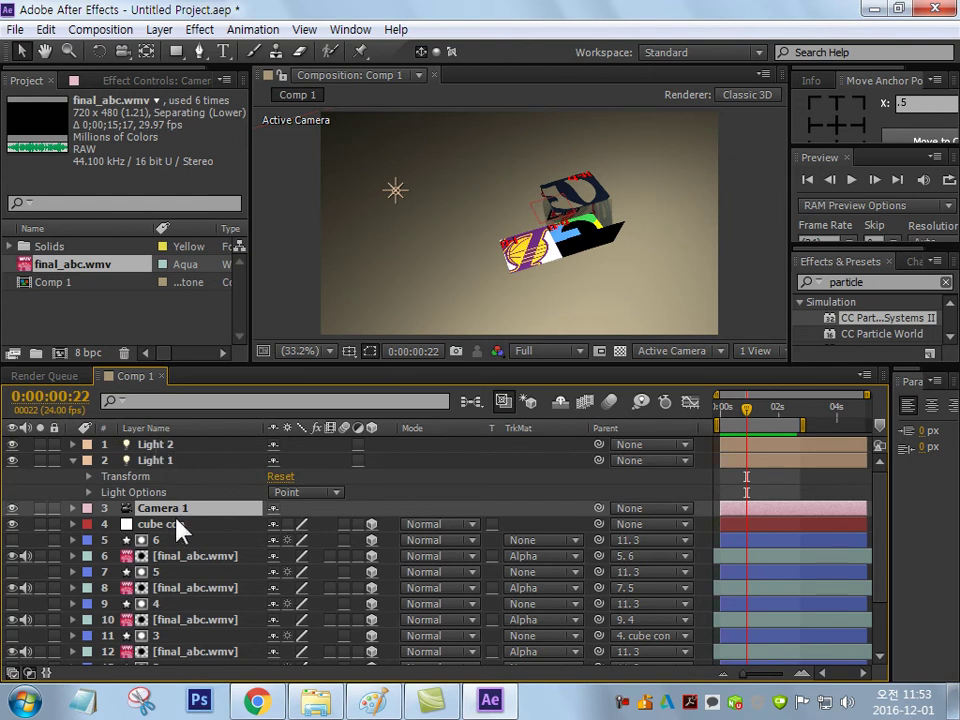
scroll(190, 570, "down", 2)
scroll(205, 560, "up", 2)
scroll(208, 555, "down", 2)
key("ctrl+a")
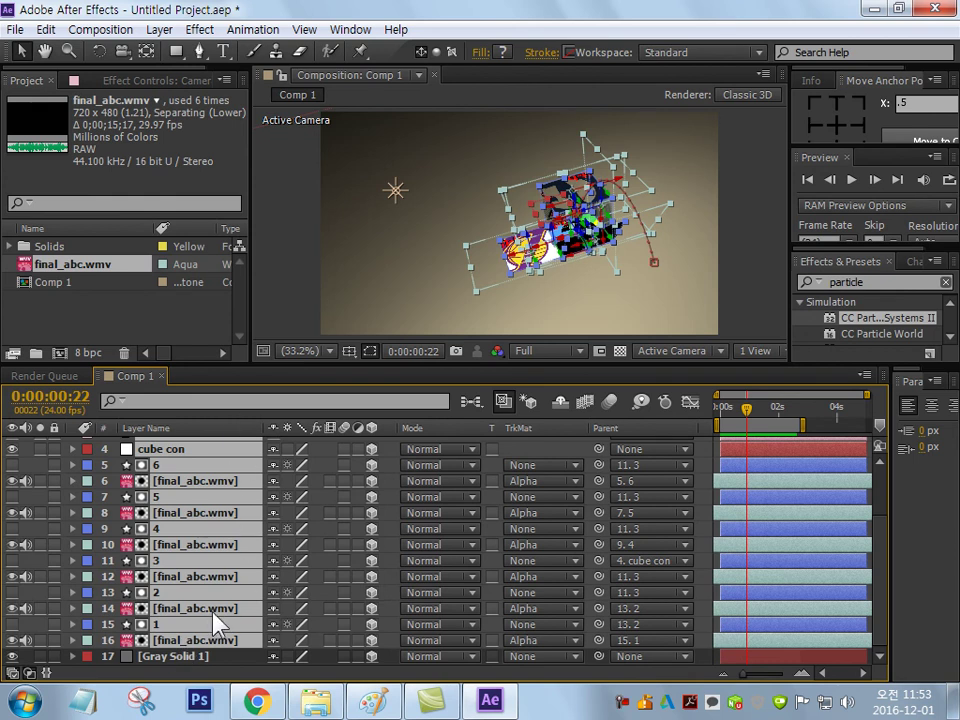
left_click(176, 657)
scroll(195, 552, "up", 2)
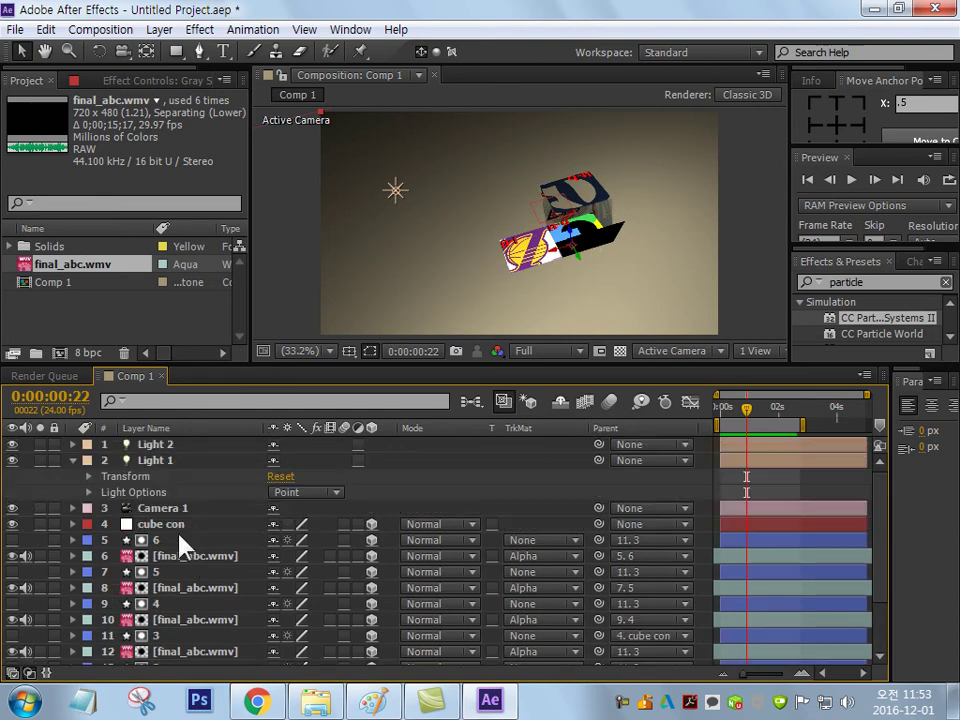
left_click(186, 526)
scroll(190, 537, "down", 2)
scroll(189, 542, "up", 2)
Pre-compose all layers from Camera 1 down to the lowest final_abc.wmv into a new composition named cube, moving all attributes
left_click(178, 510)
scroll(215, 555, "down", 2)
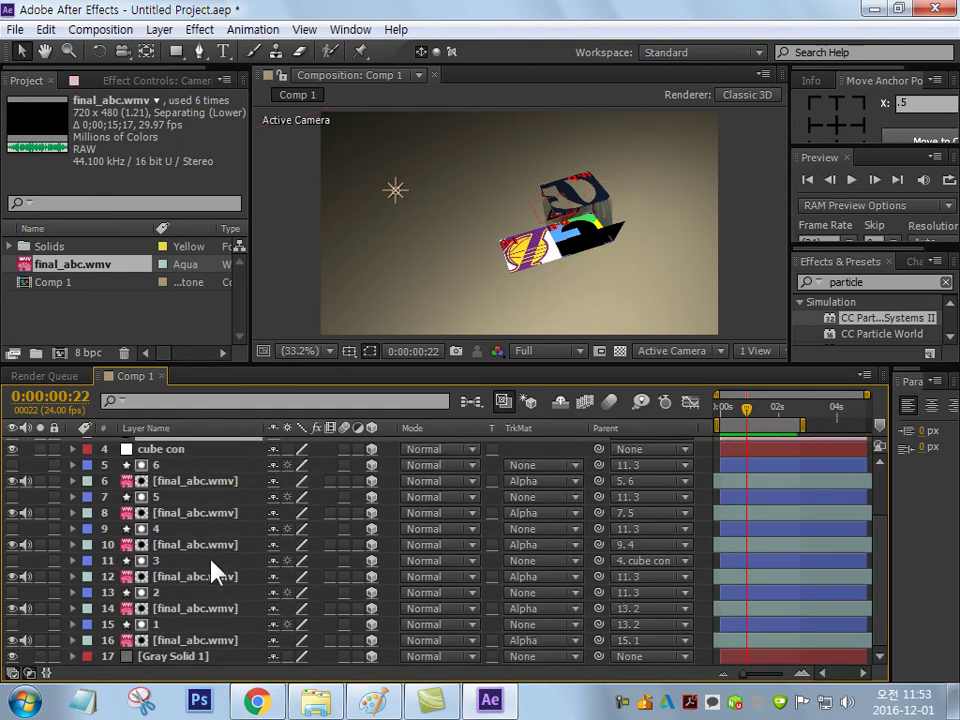
left_click(197, 647, "shift")
right_click(197, 650)
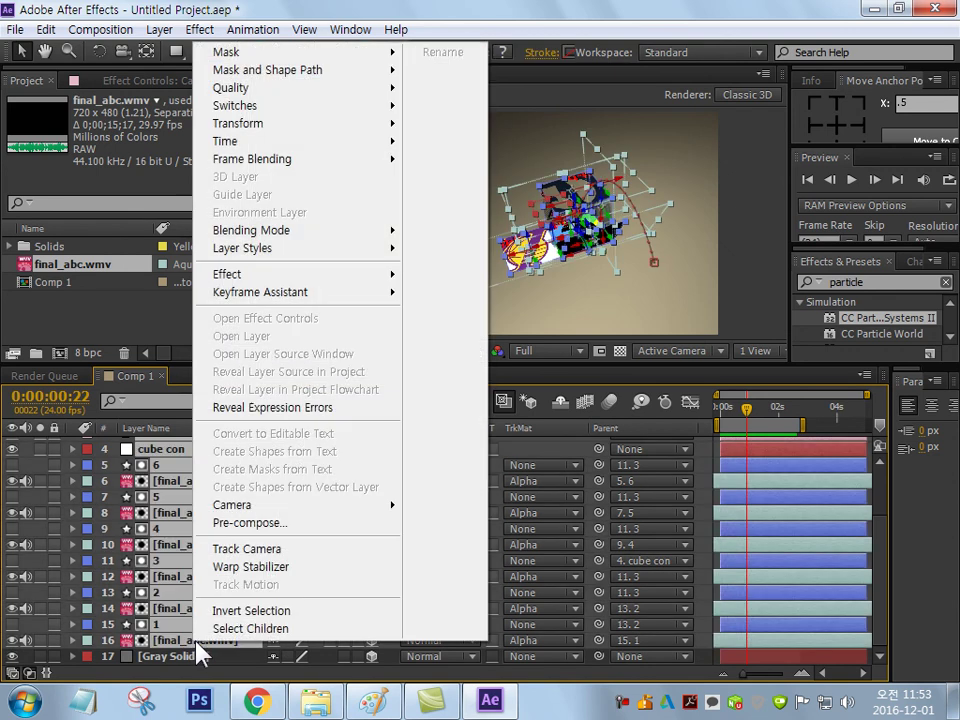
left_click(268, 523)
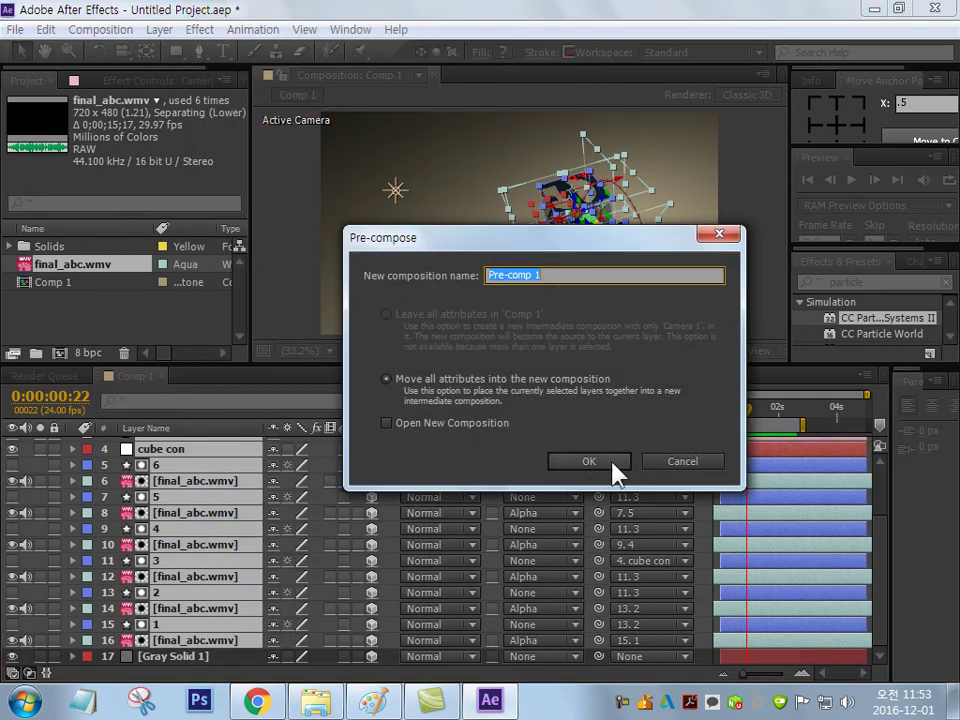
type("be")
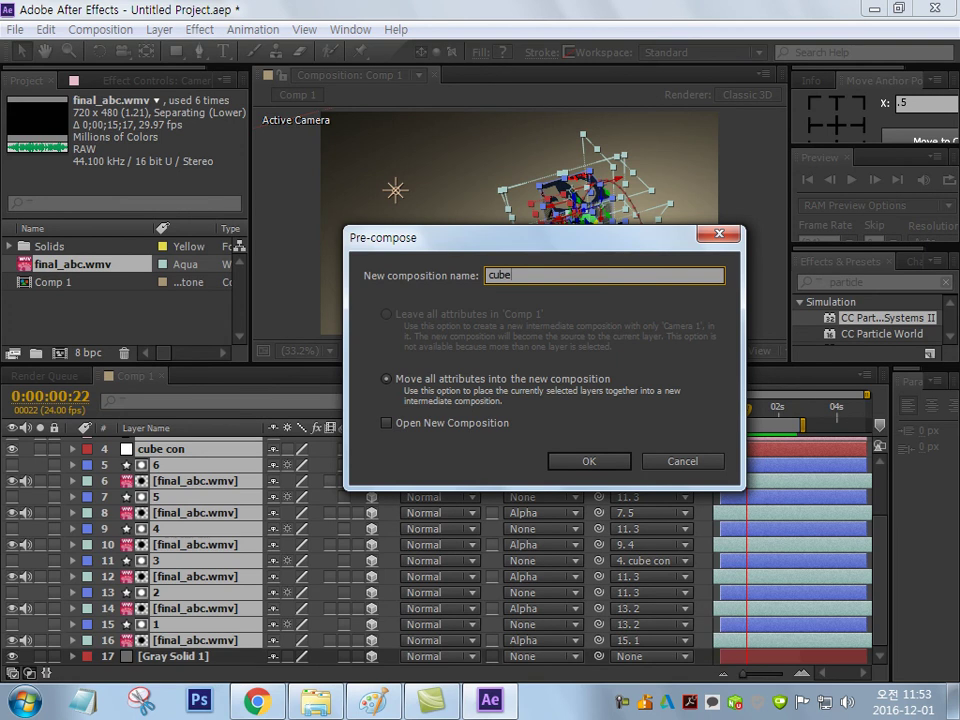
key("Return")
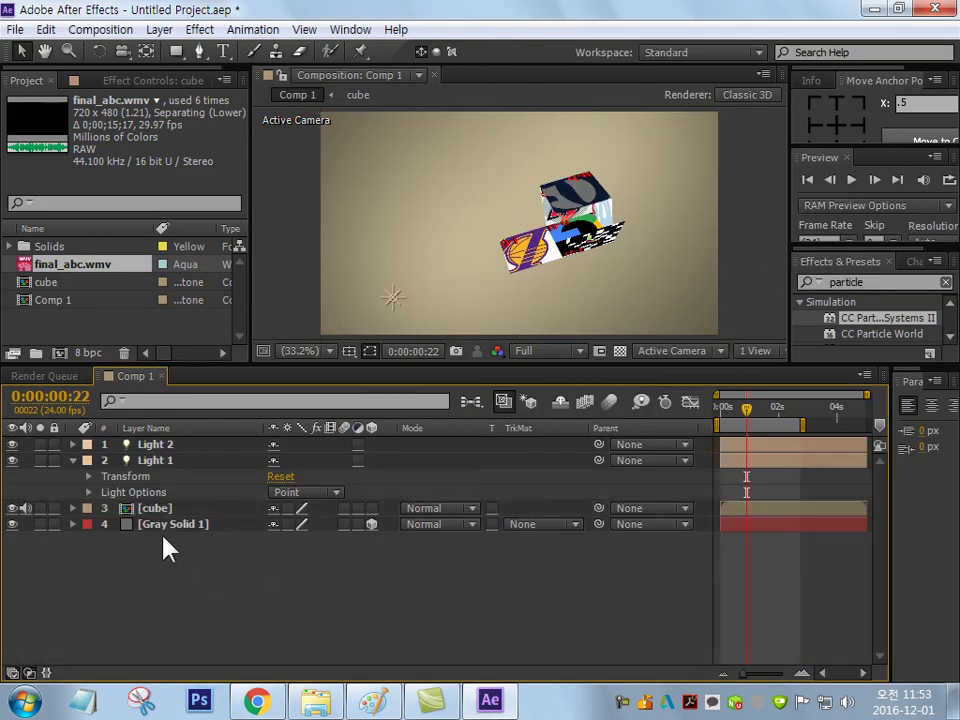
Expand the cube layer to examine which property groups it offers
left_click(72, 508)
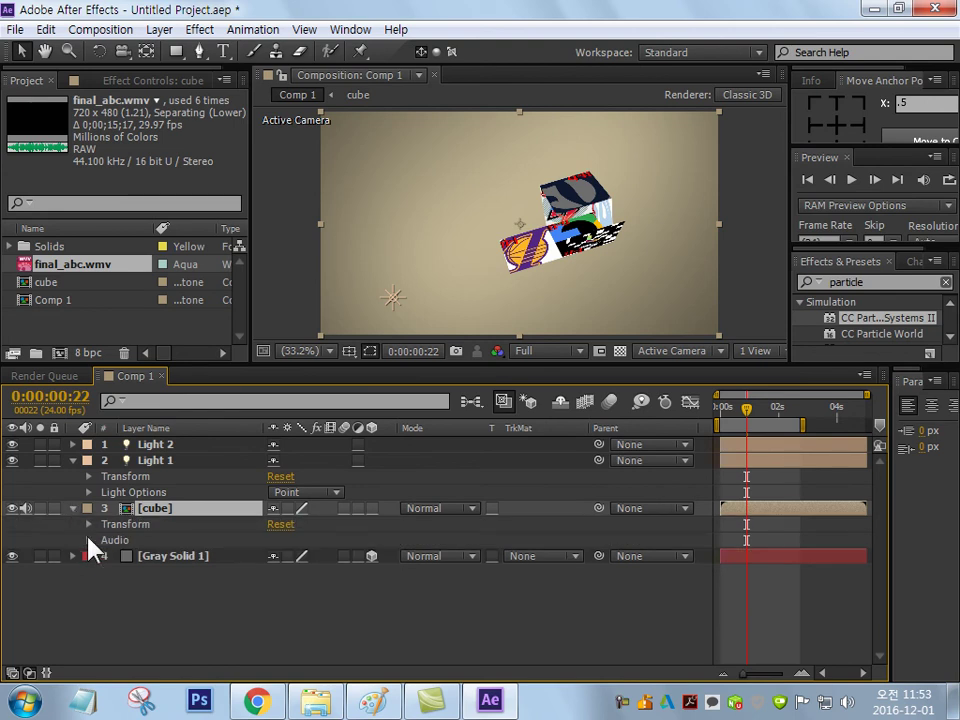
left_click(72, 508)
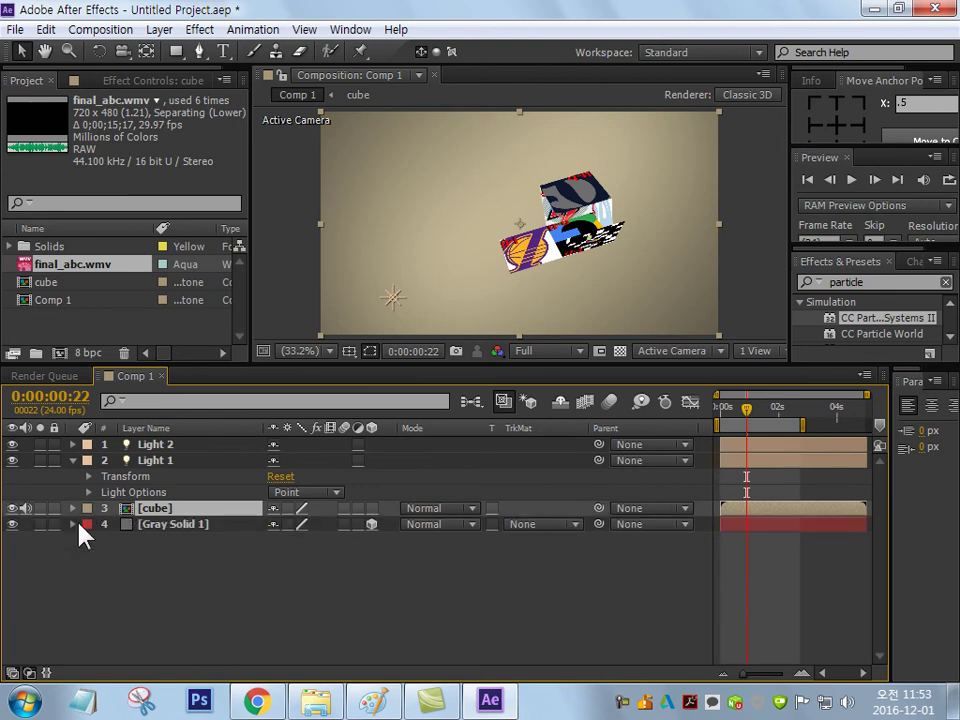
left_click(72, 508)
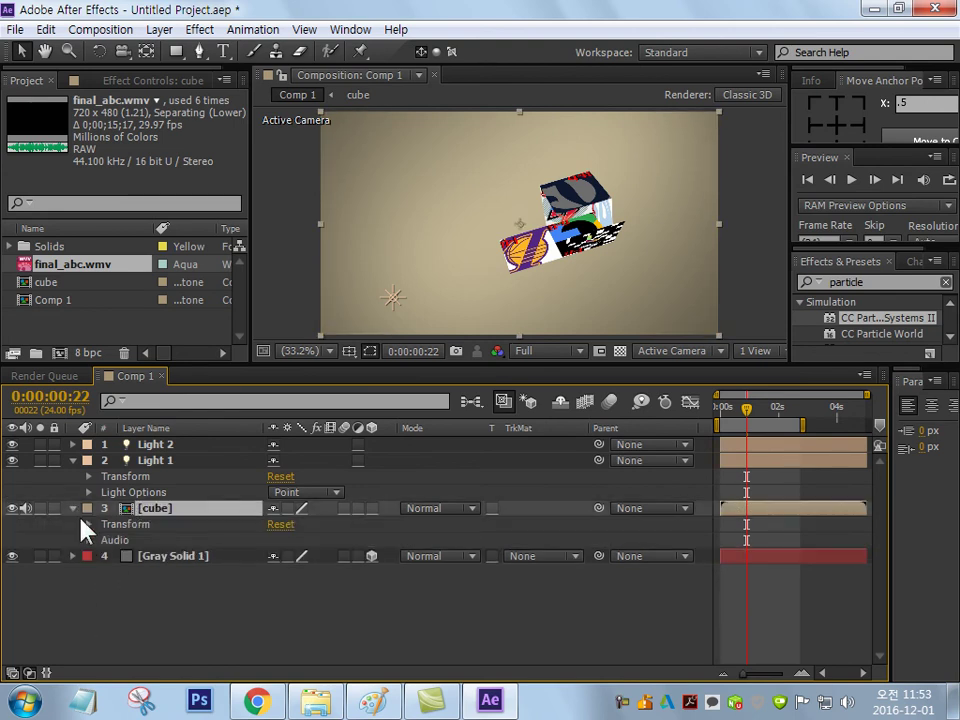
Inspect the cube layer's Transform and Audio property groups, and collapse the Light 1 and cube layers
left_click(156, 606)
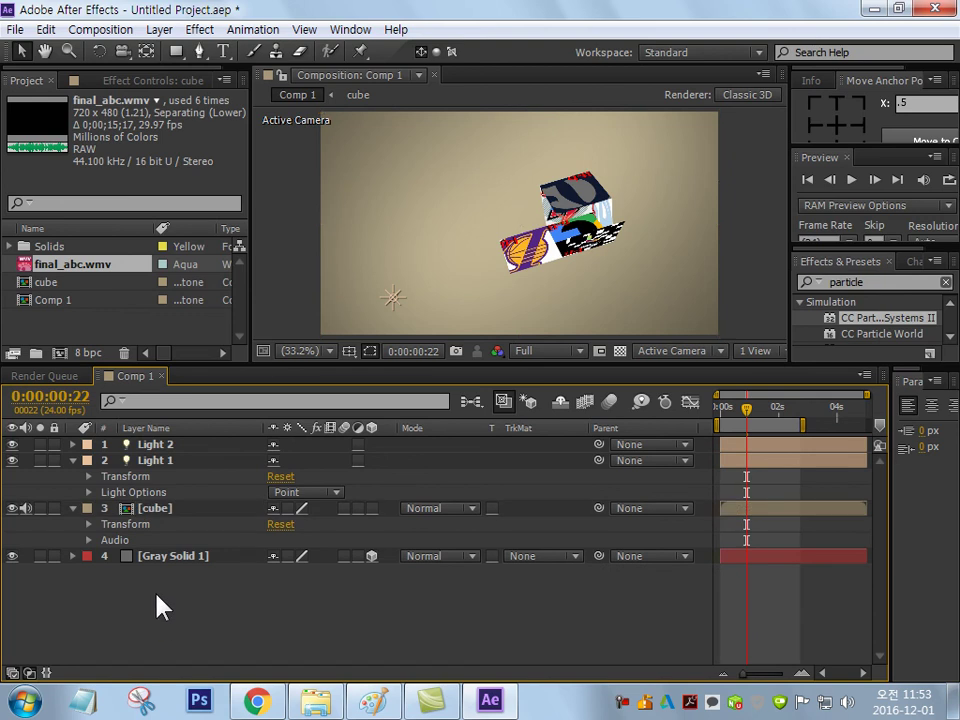
left_click(155, 508)
left_click(72, 508)
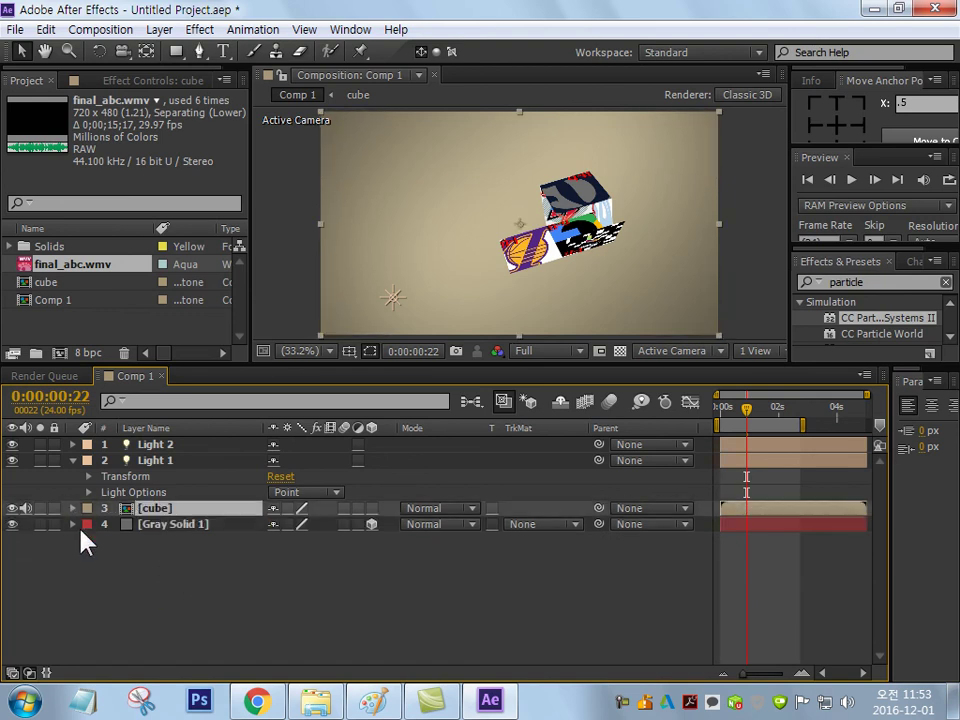
left_click(72, 508)
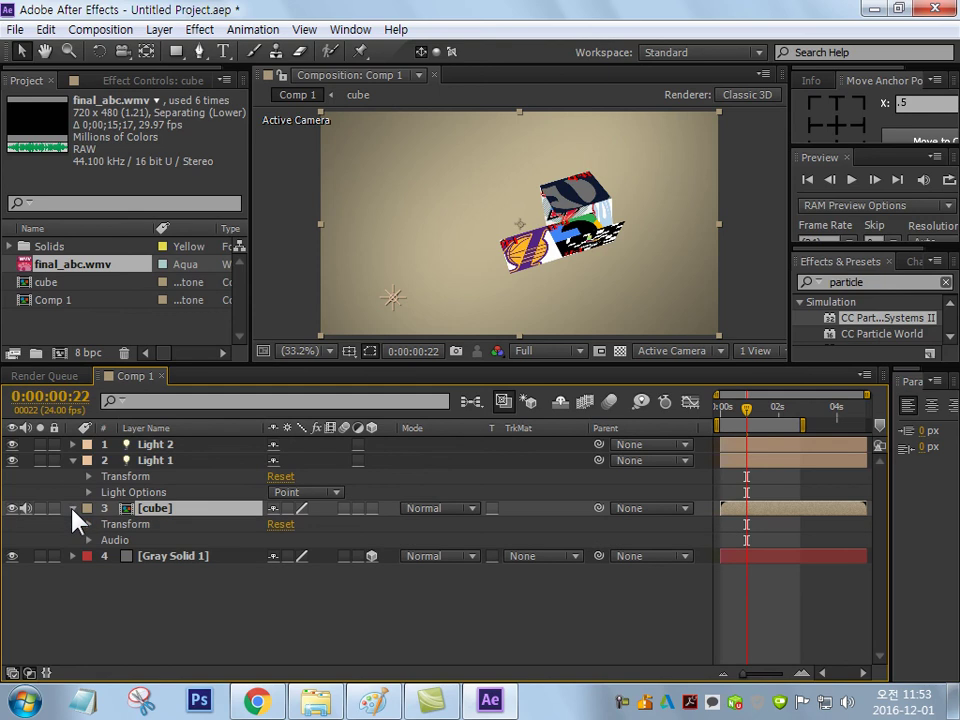
left_click(72, 460)
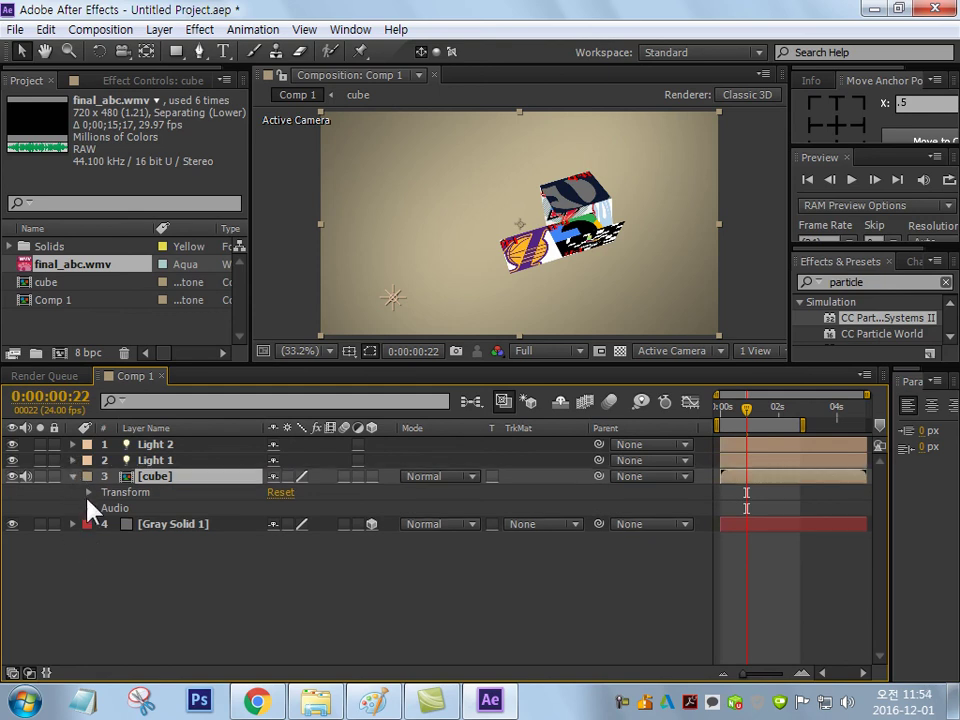
left_click(88, 493)
left_click(88, 493)
left_click(88, 508)
left_click(72, 476)
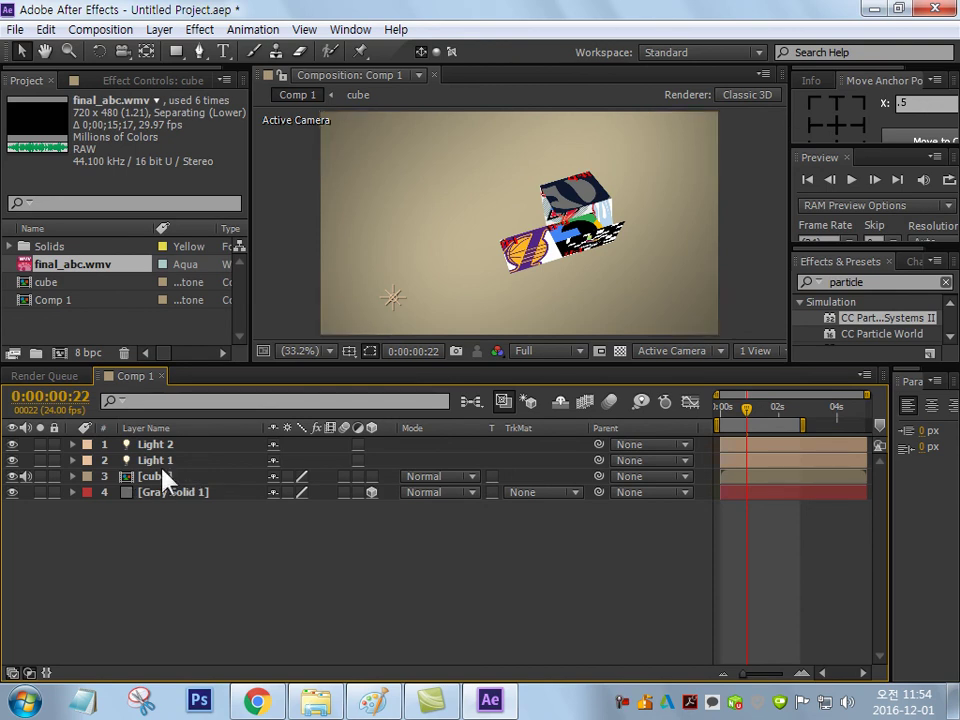
Make the cube layer a 3D layer and set Casts Shadows to On in its Material Options
left_click(163, 477)
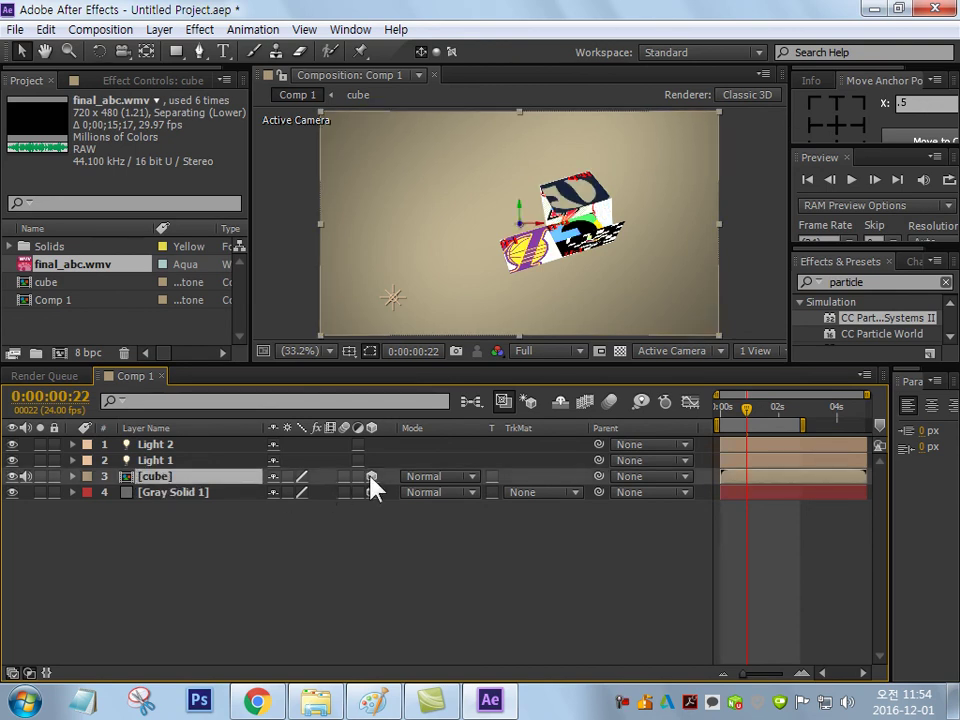
left_click(170, 460)
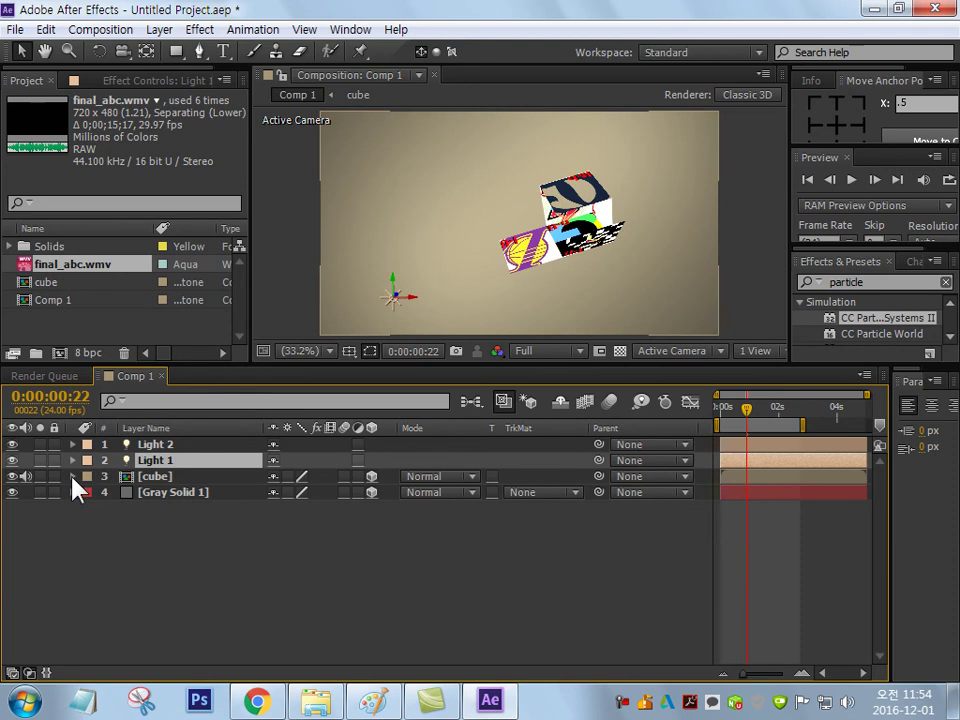
left_click(72, 477)
left_click(89, 524)
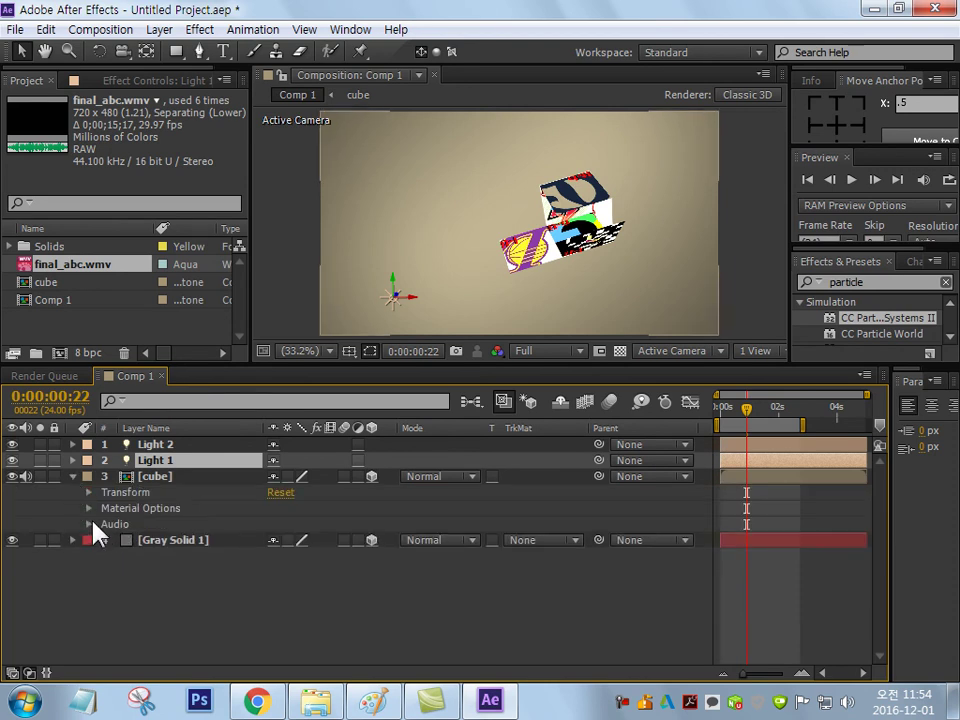
left_click(89, 508)
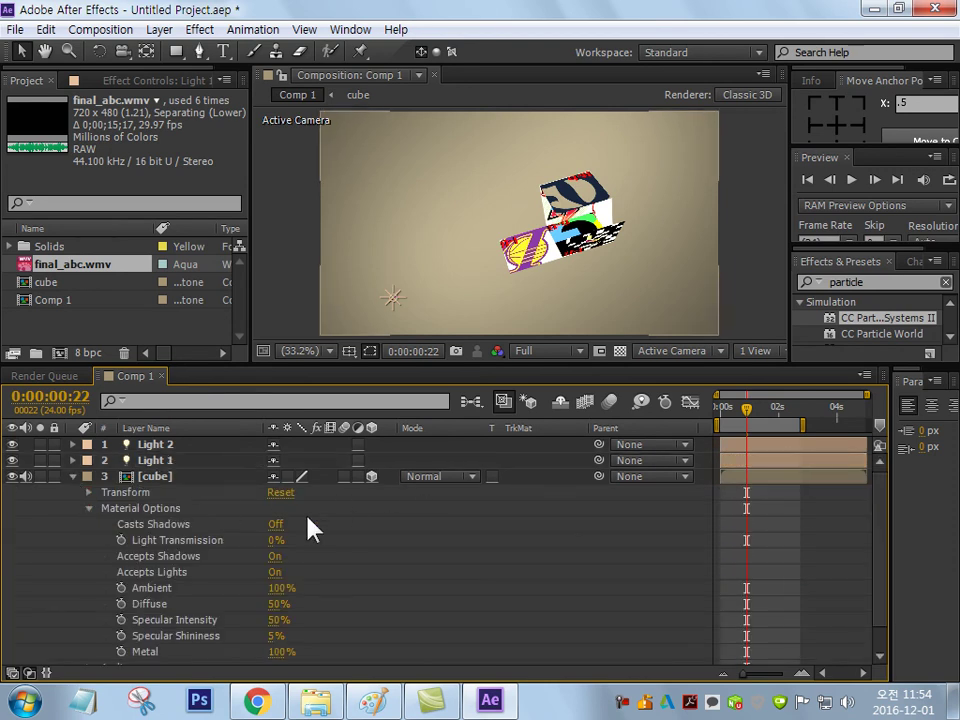
left_click(275, 524)
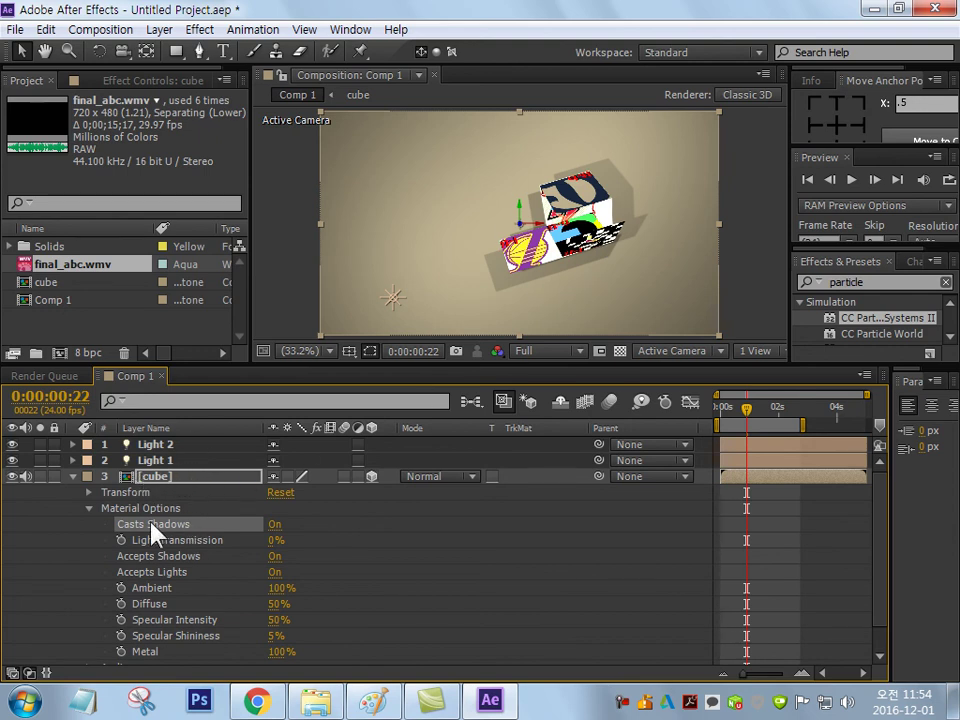
Preview the folding cube animation with its shadow from 0:00:00:00, and move the current time to 0:00:02:12
left_click_drag(748, 420, 692, 422)
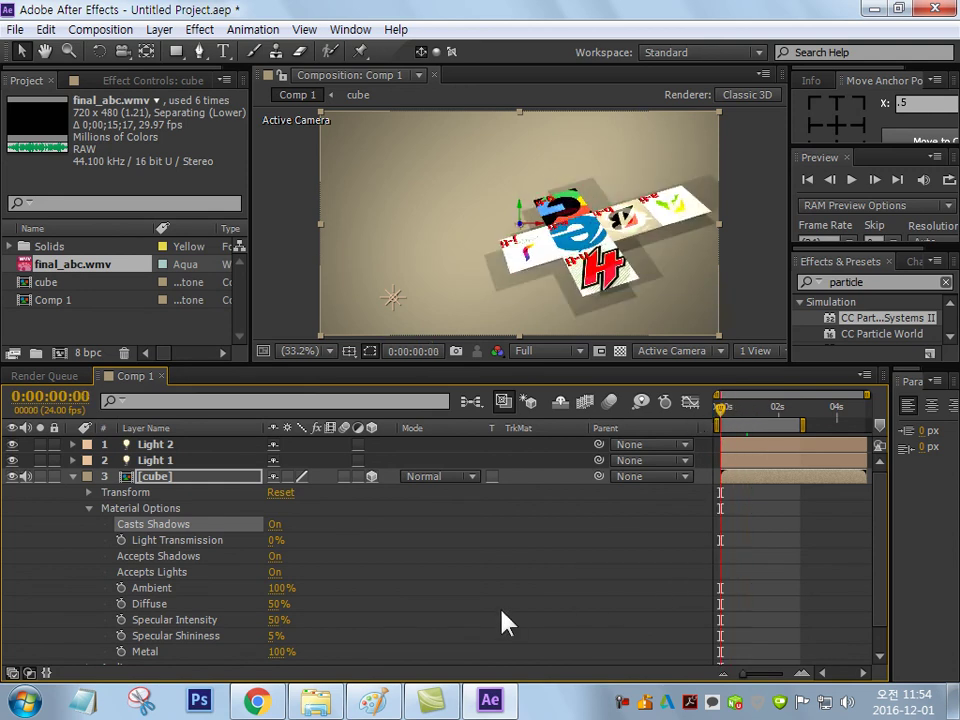
key("space")
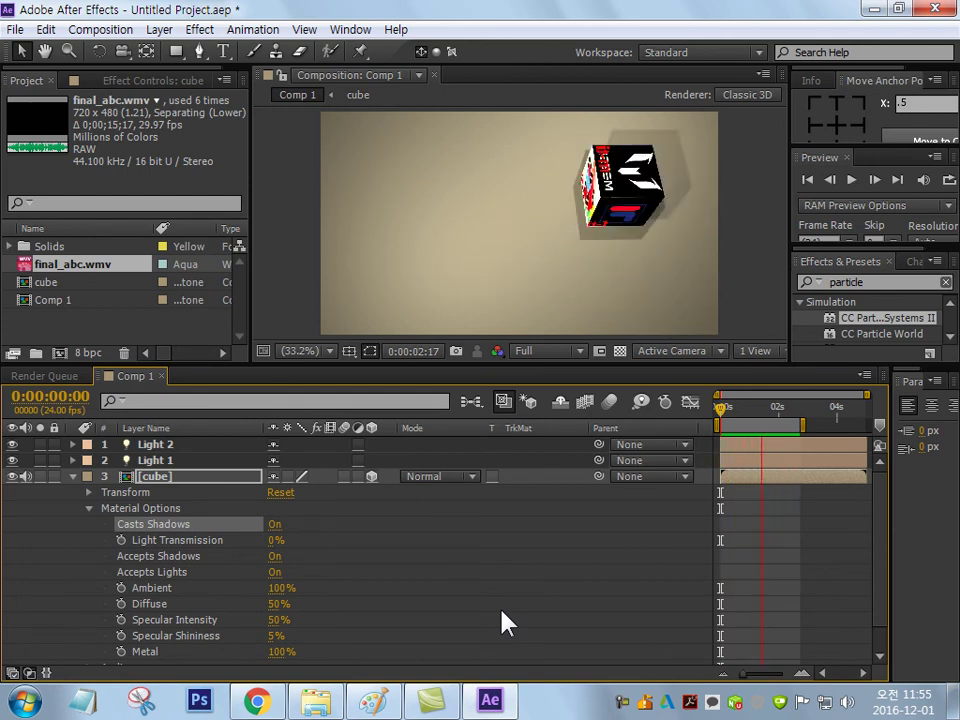
key("space")
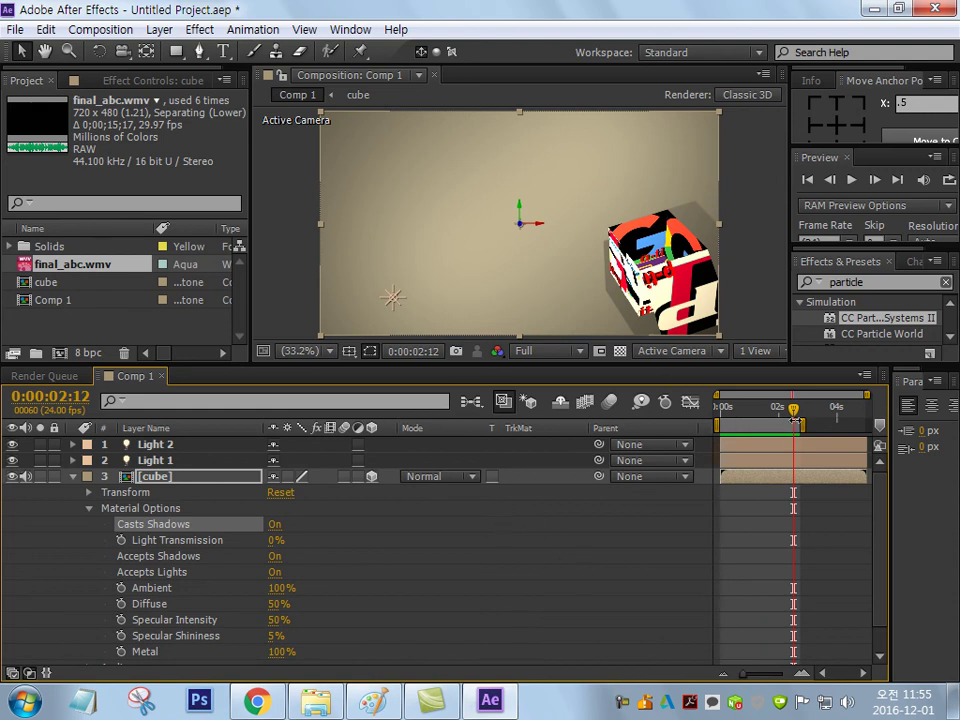
key("n")
left_click(621, 703)
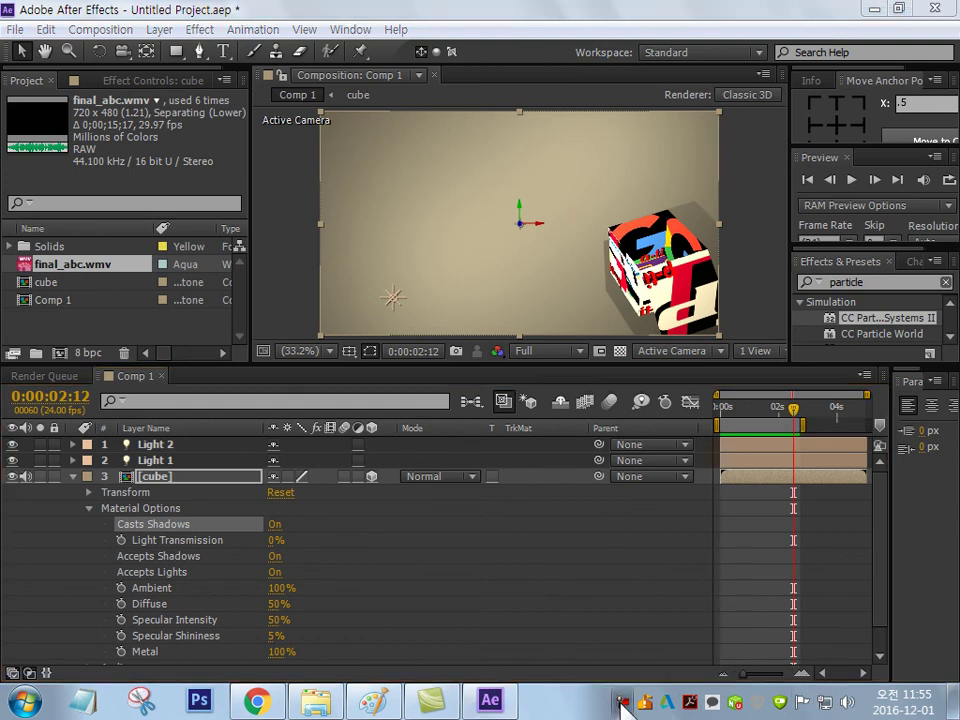